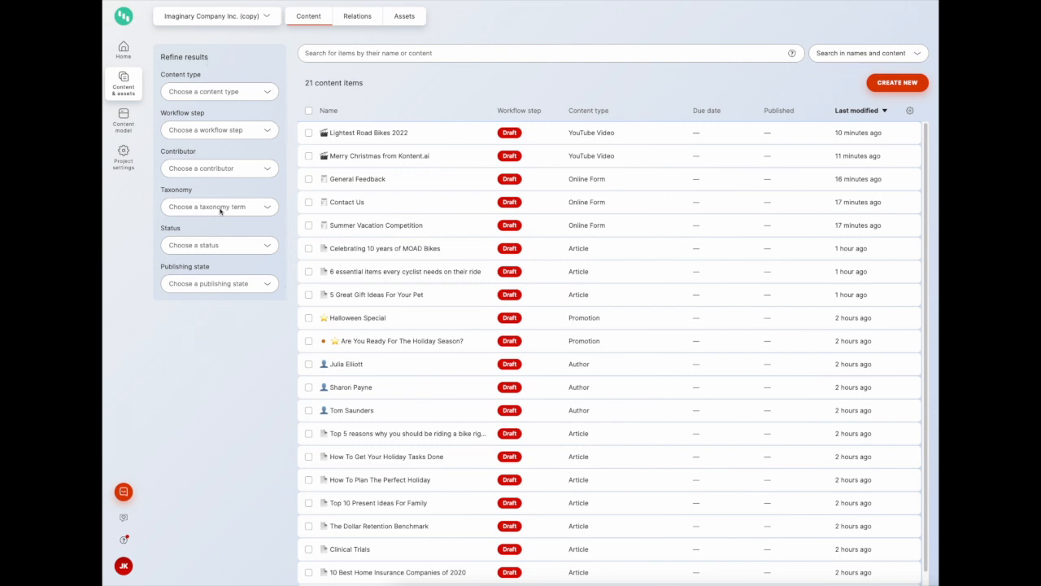
Filter the content items by the Website taxonomy term
left_click(268, 209)
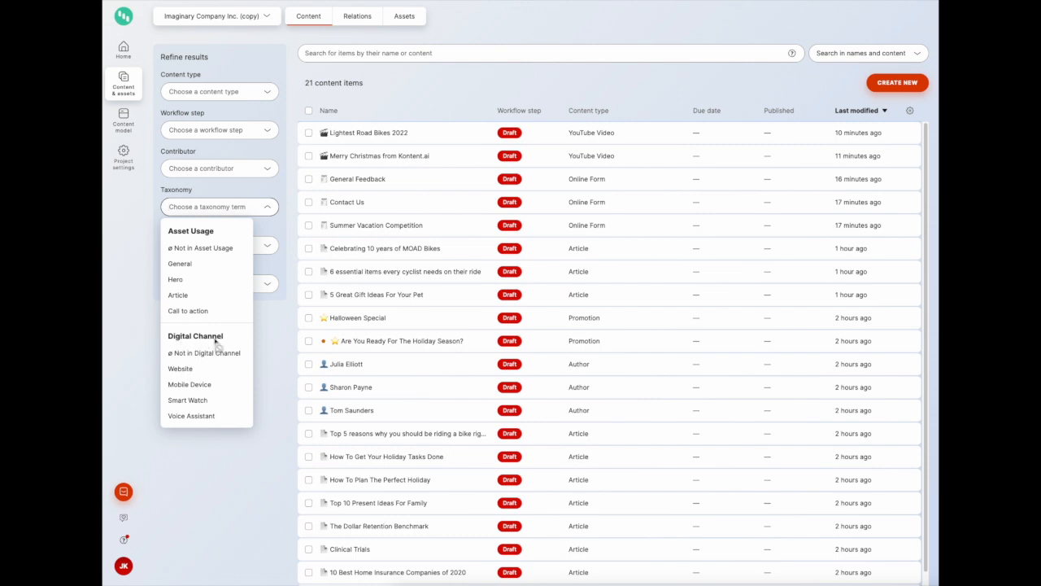
left_click(187, 371)
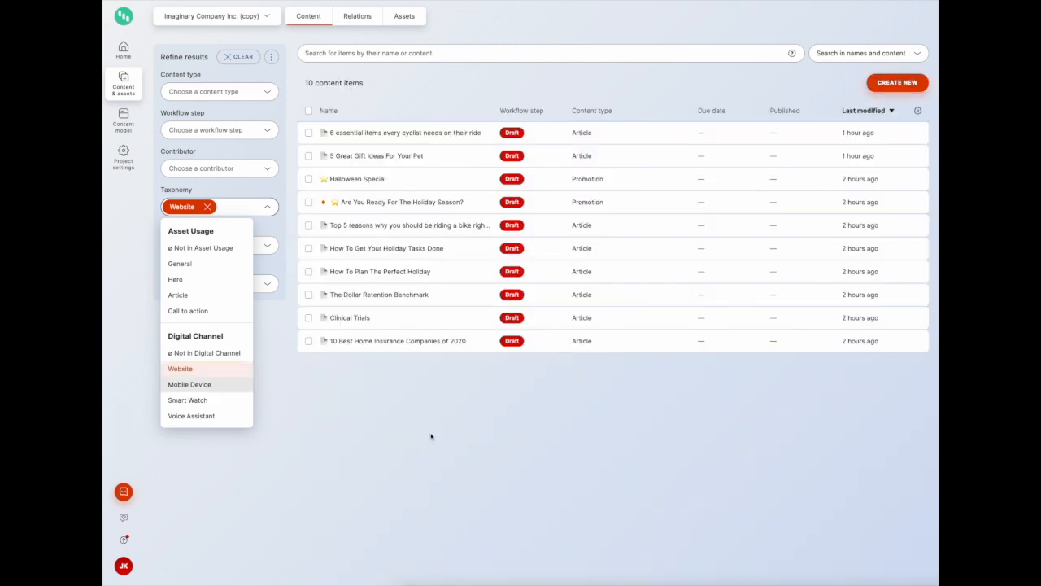
left_click(427, 435)
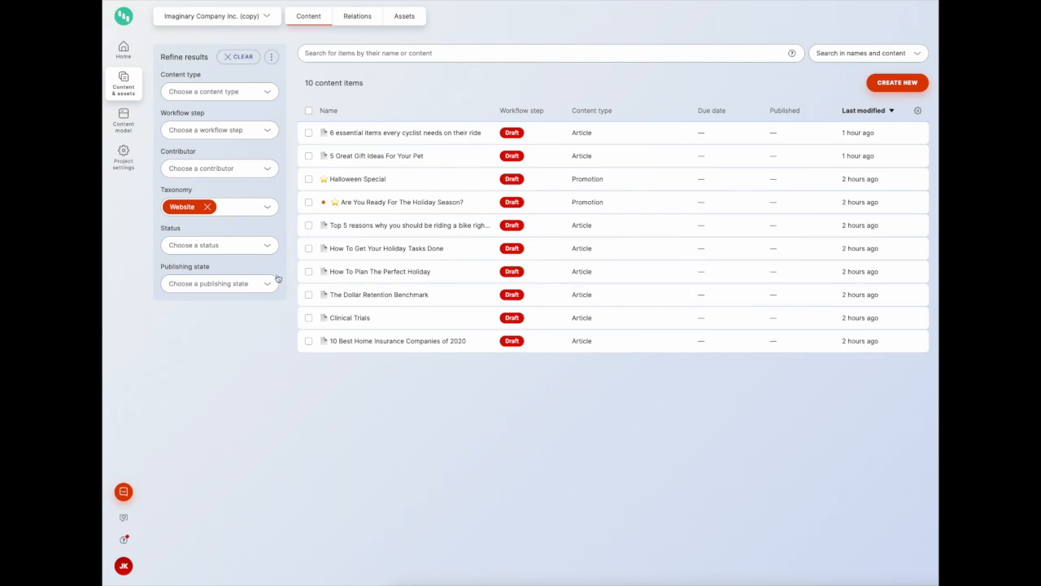
Replace the taxonomy filter with the Voice Assistant term
left_click(210, 209)
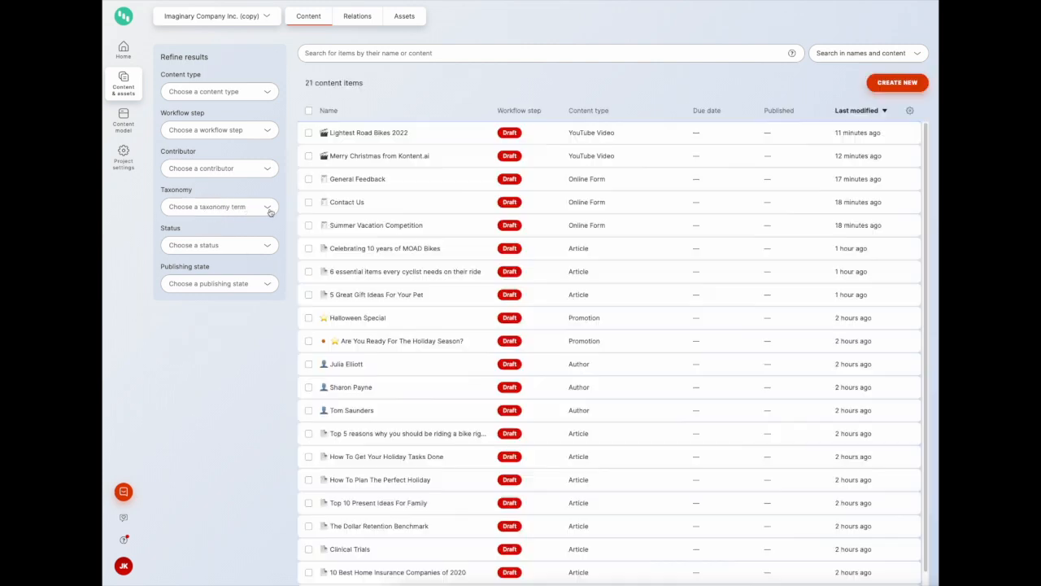
left_click(268, 206)
left_click(208, 416)
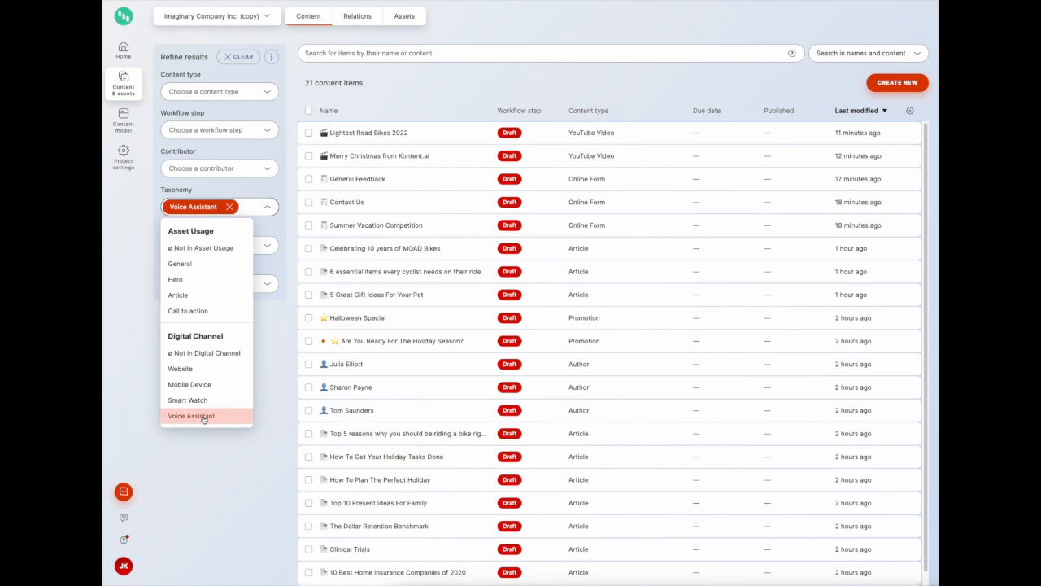
key("Escape")
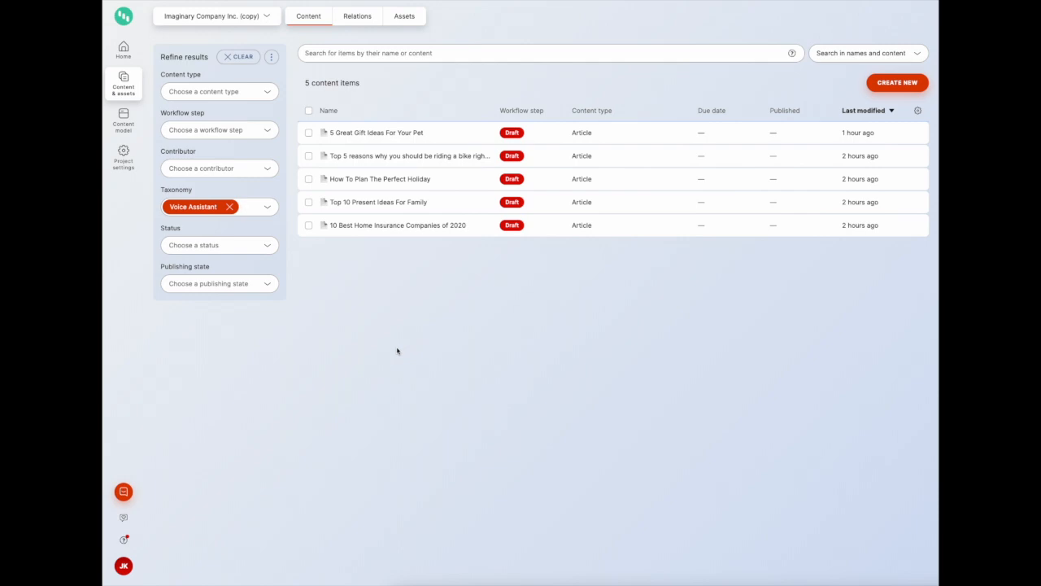
In the '5 Great Gift Ideas For Your Pet' article, also tick Mobile Device under Digital Channel, then return to the content list
left_click(355, 134)
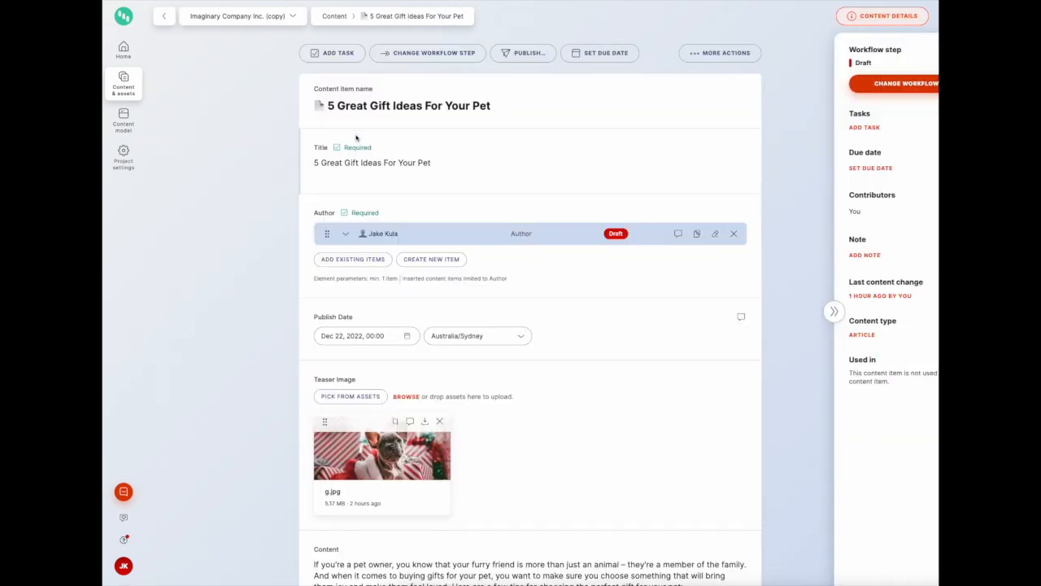
scroll(452, 294, "down", 5)
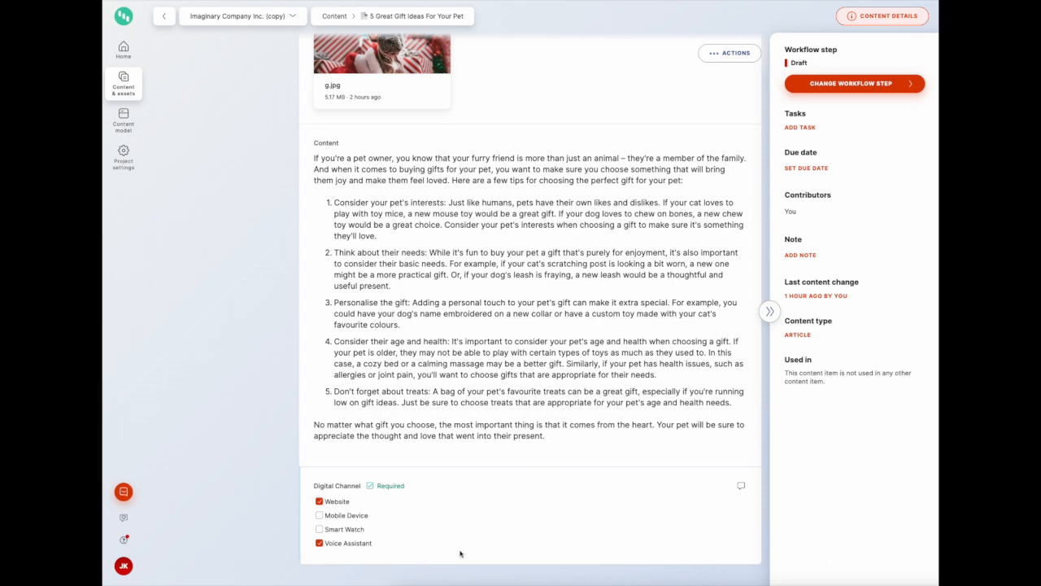
left_click(343, 519)
scroll(457, 516, "up", 5)
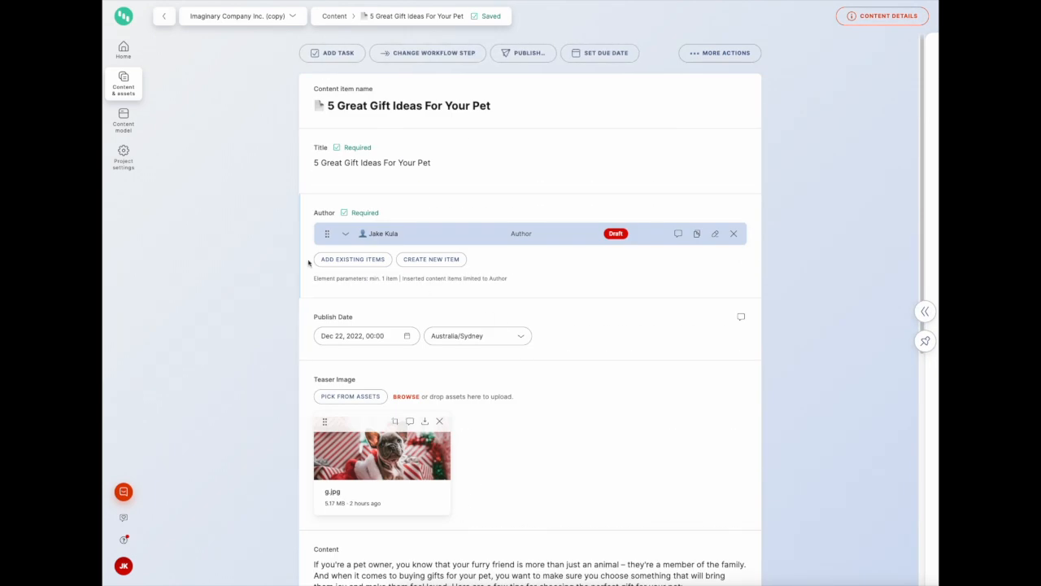
left_click(125, 85)
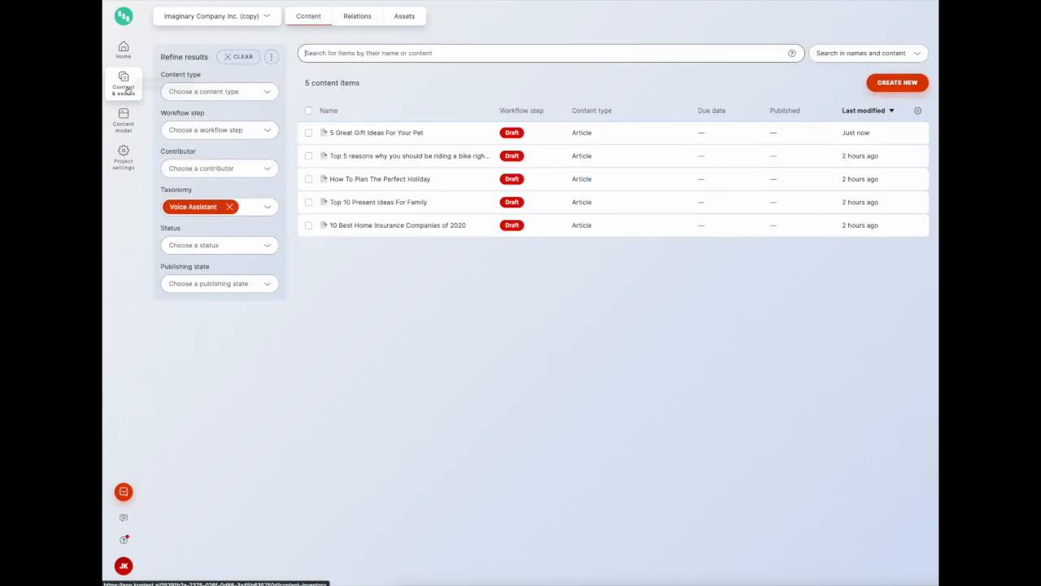
Switch the taxonomy filter from Voice Assistant to Mobile Device
left_click(232, 207)
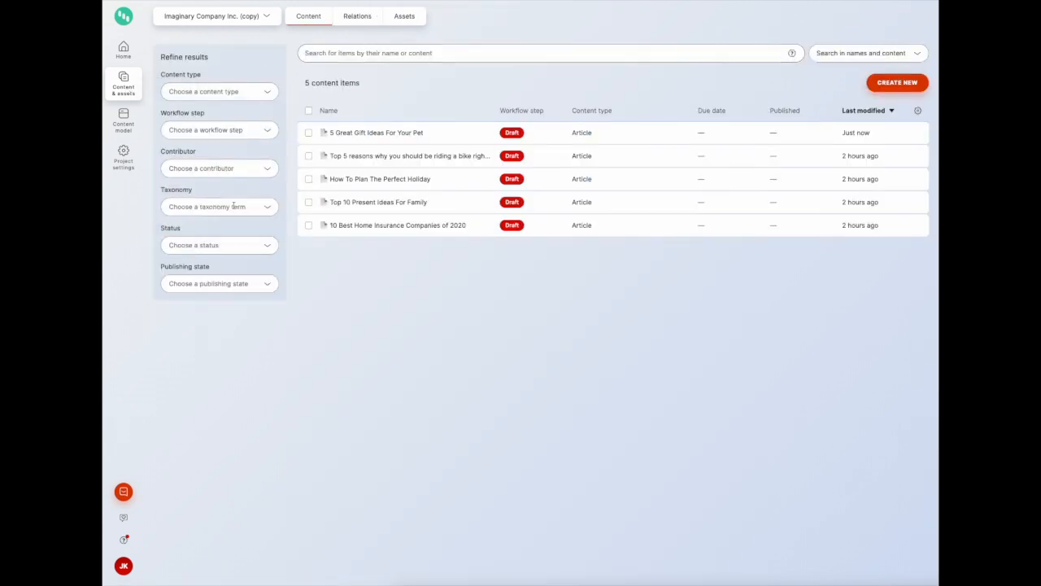
left_click(268, 209)
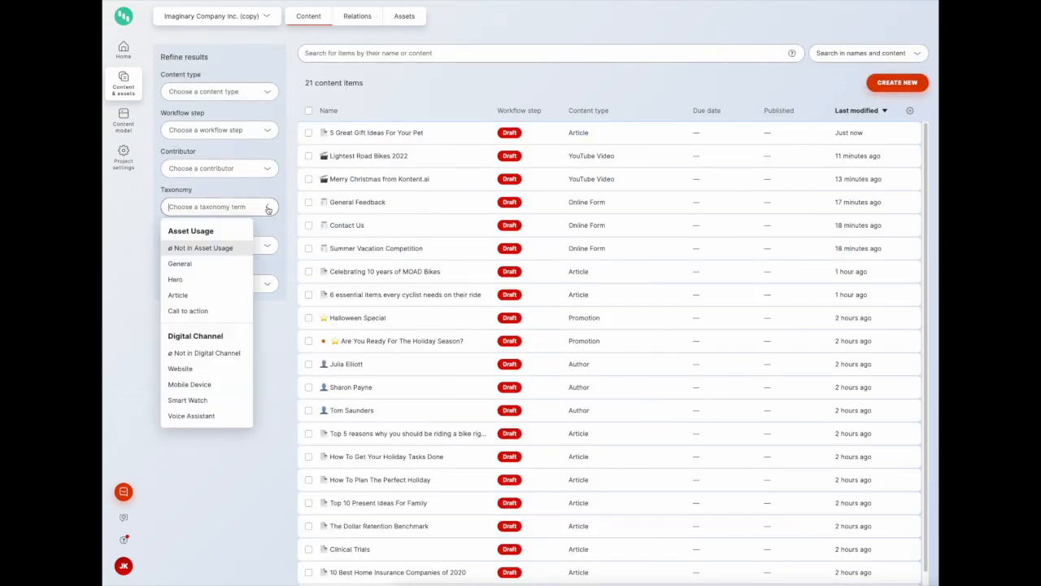
left_click(210, 387)
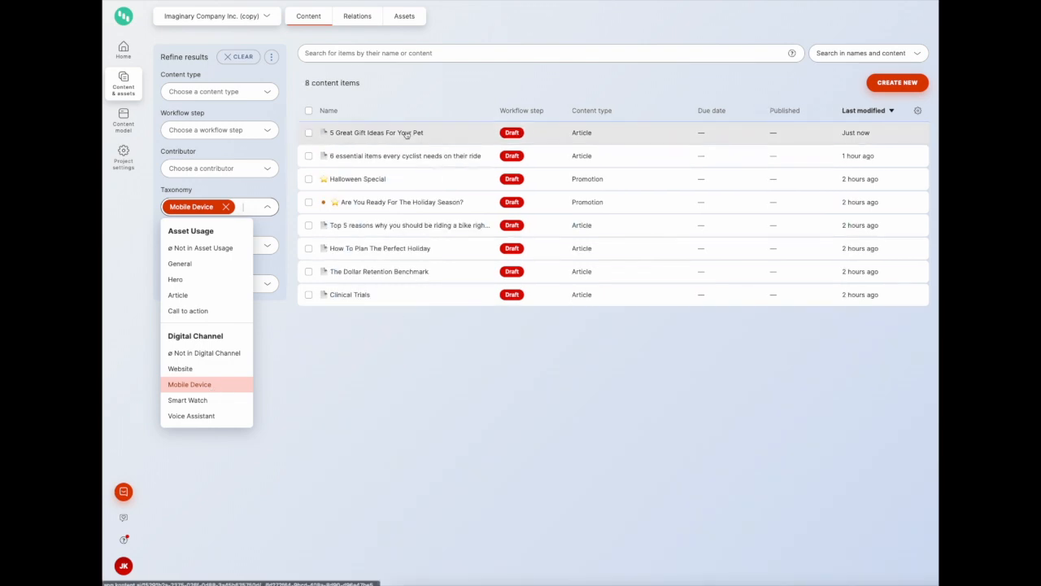
Open the '5 Great Gift Ideas For Your Pet' article to check its Digital Channel terms, then return to the content list
left_click(309, 133)
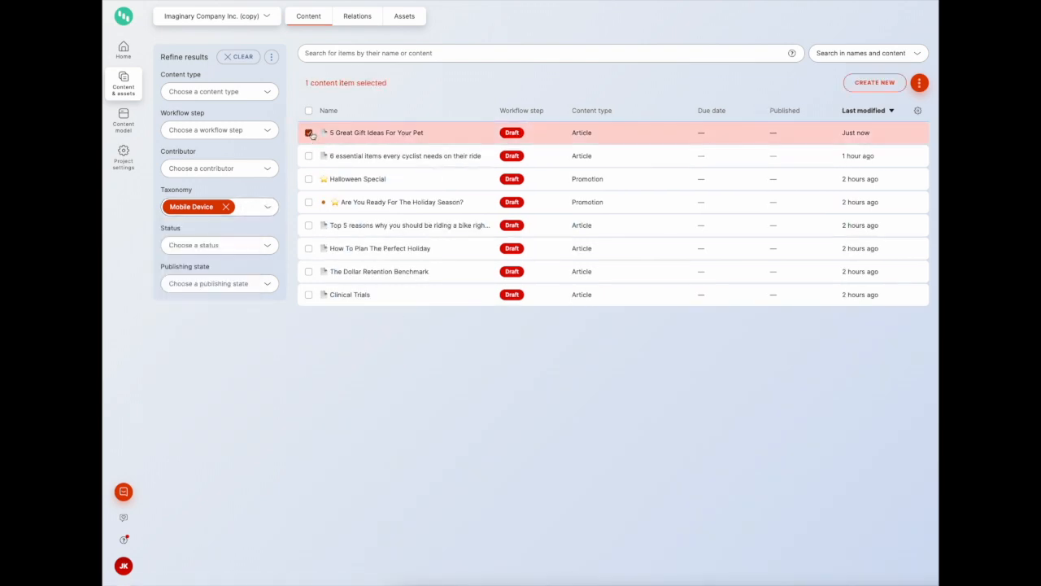
left_click(335, 134)
scroll(382, 234, "down", 5)
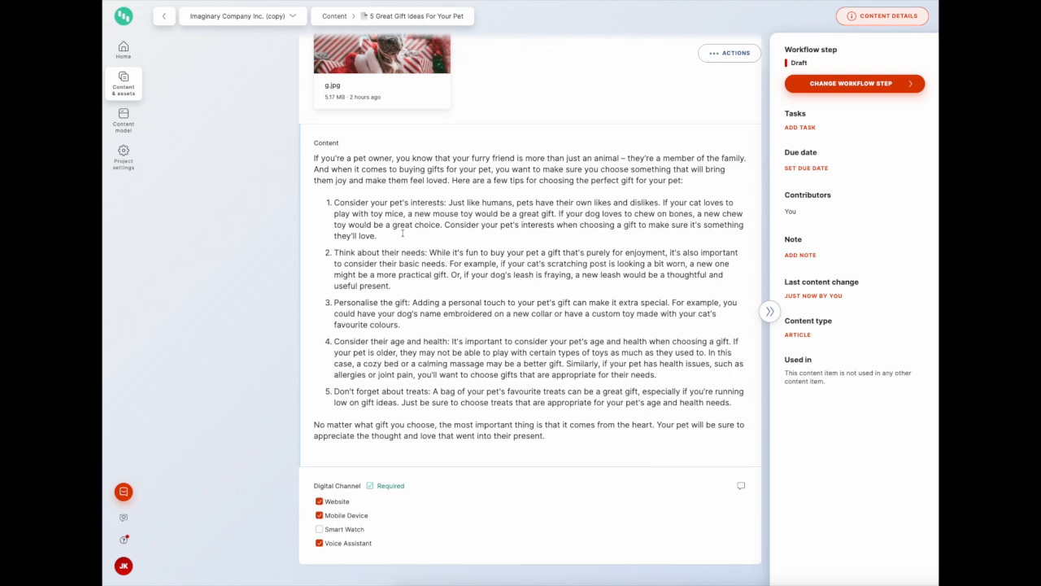
left_click(129, 90)
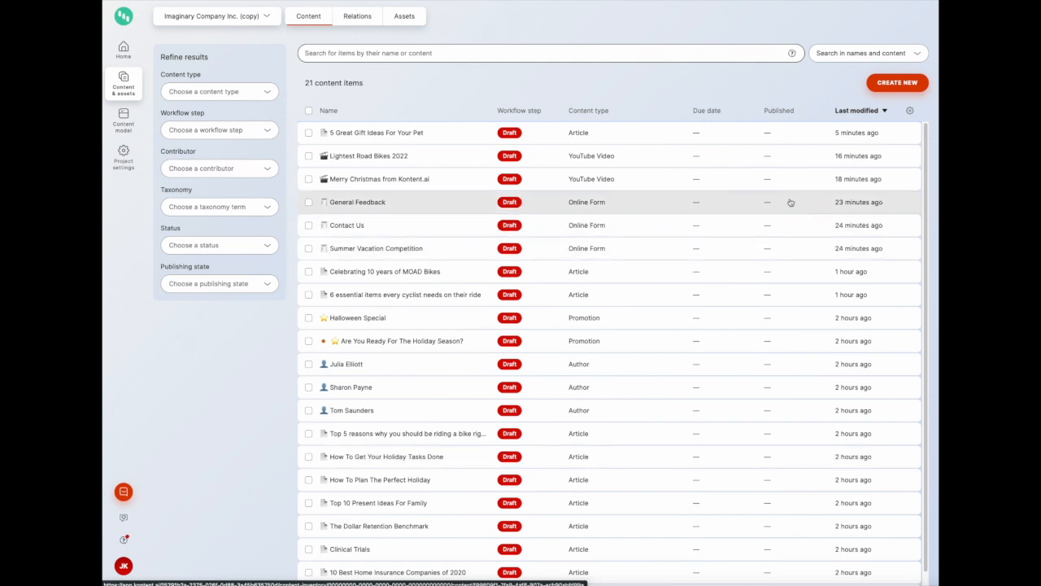
Open the content model's taxonomy groups and review the Digital Channel group's terms
left_click(123, 120)
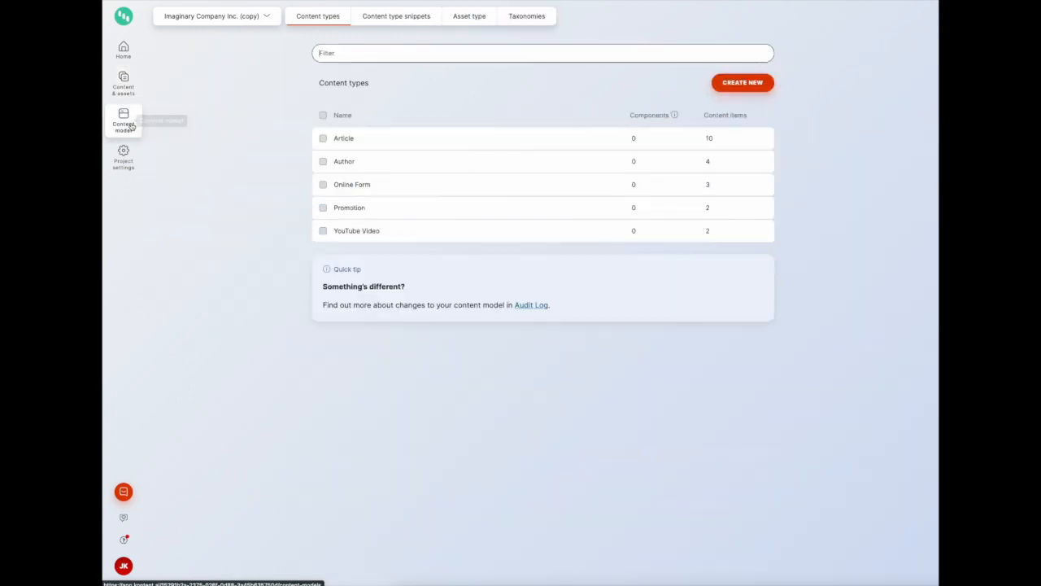
left_click(527, 17)
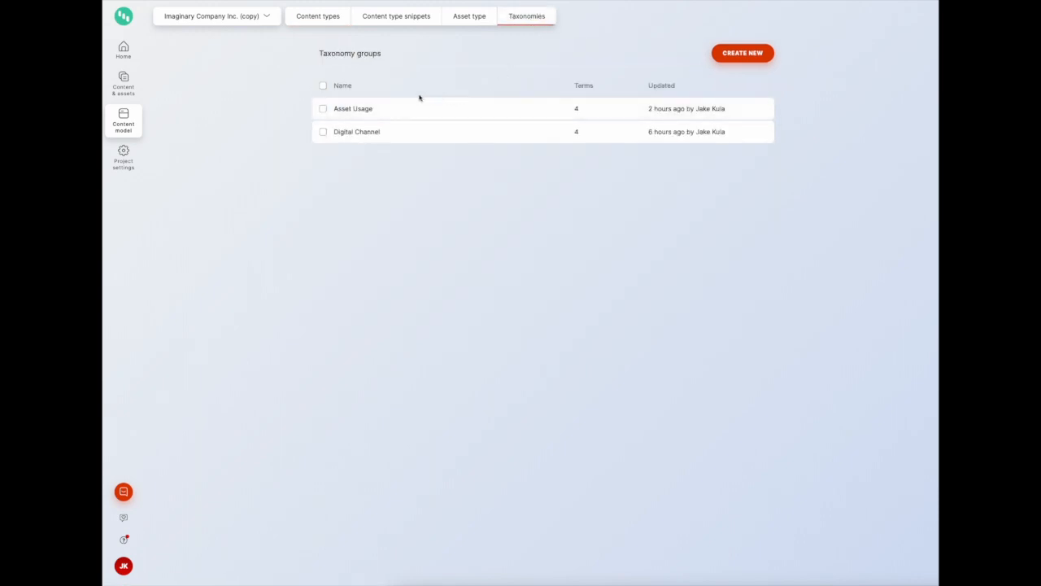
left_click(361, 136)
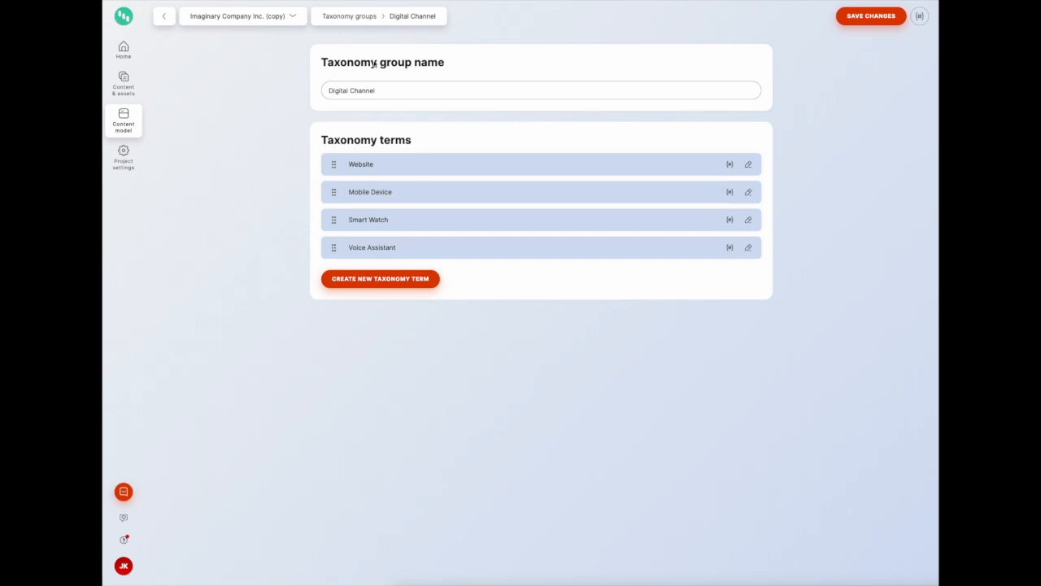
left_click(363, 18)
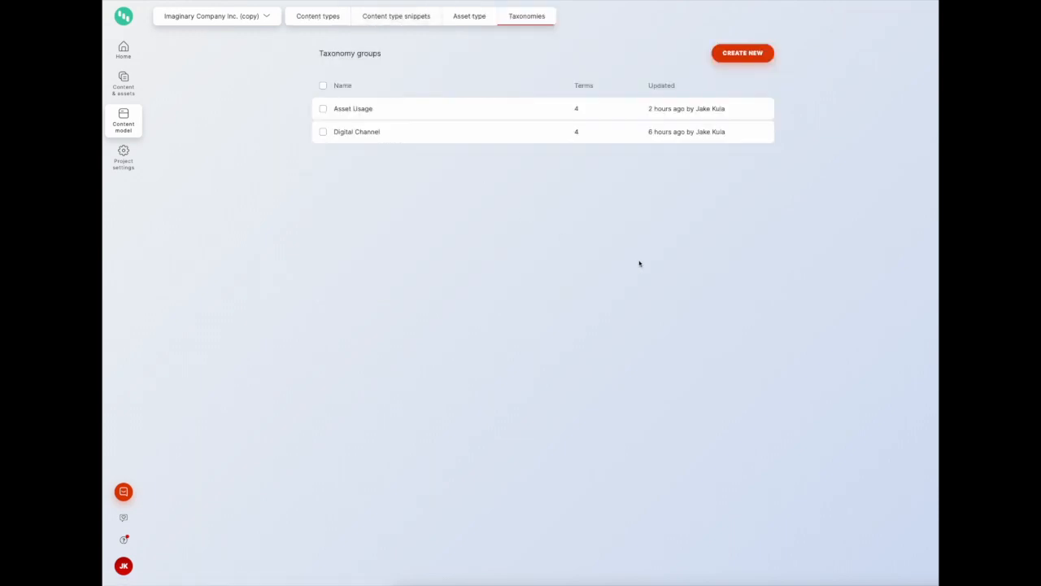
Create a new taxonomy group named Seasonal Period and save it
left_click(742, 53)
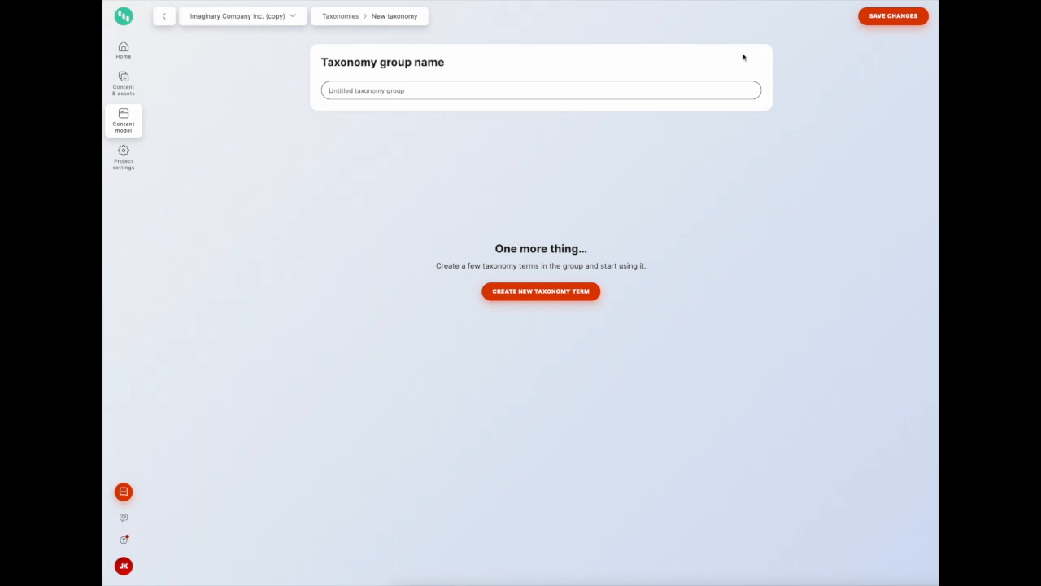
left_click(674, 86)
type("Seas")
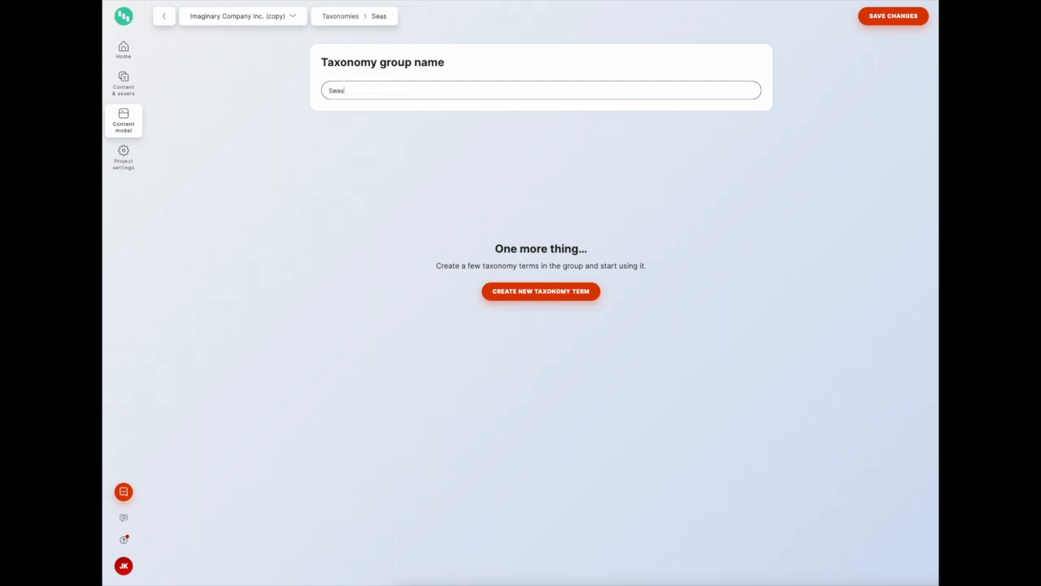
type("onal Per")
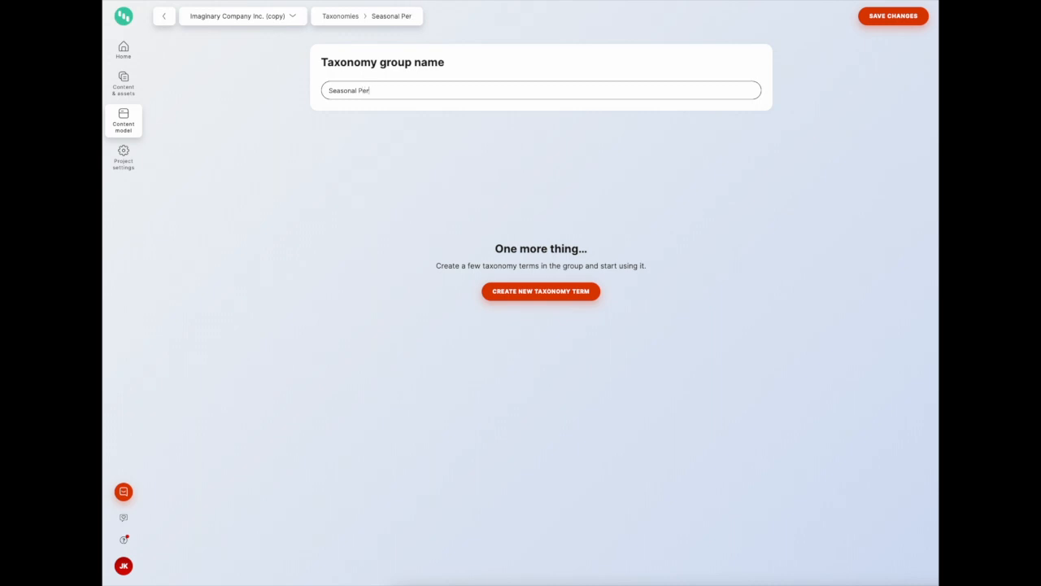
type("iod")
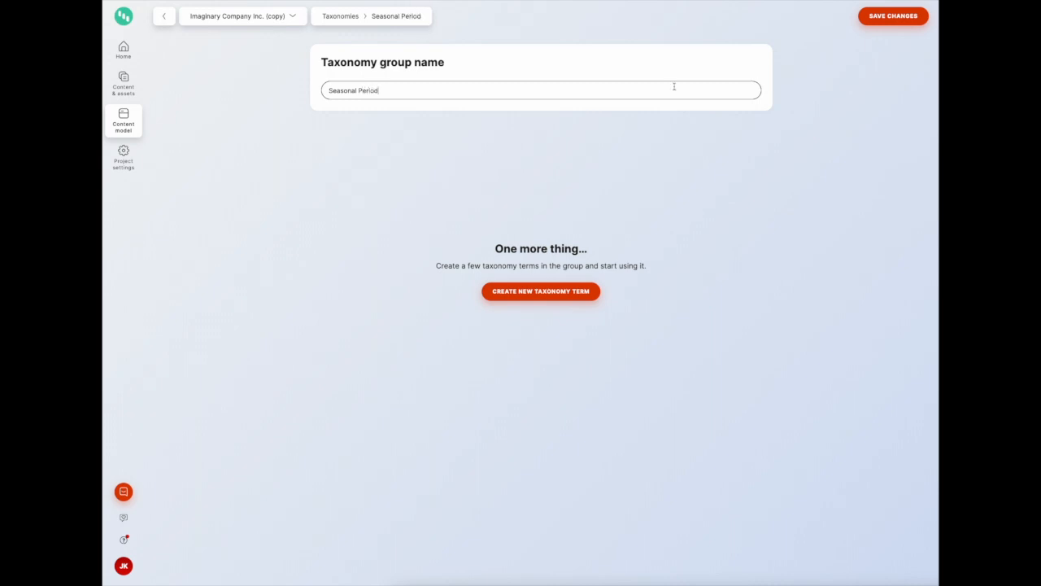
left_click(910, 21)
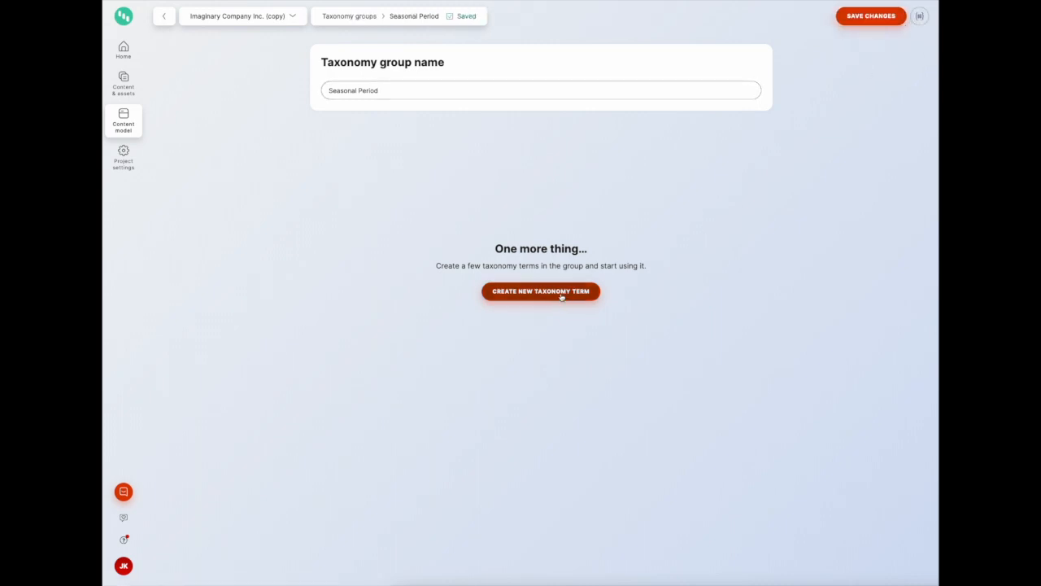
Add the taxonomy terms New Year and Mid Year to the Seasonal Period group
left_click(562, 295)
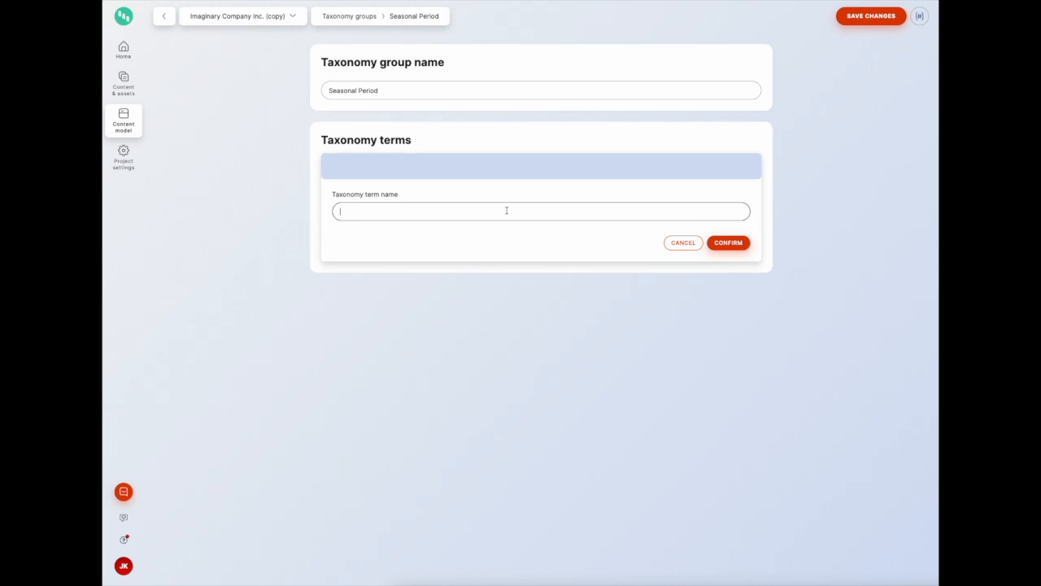
type("New Year")
left_click(742, 245)
left_click(393, 197)
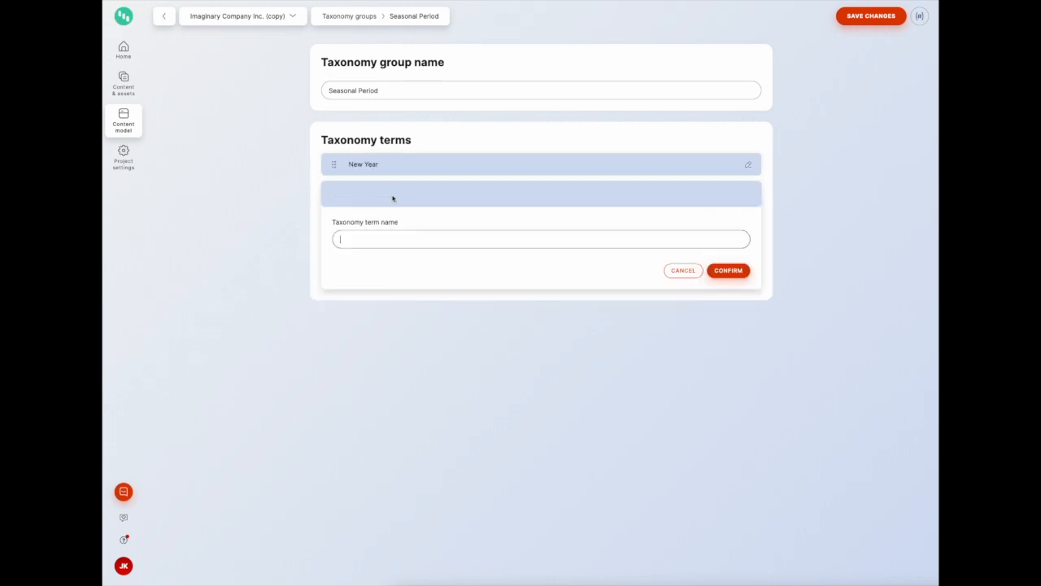
type("Mid Year")
left_click(716, 271)
Add the taxonomy term End of Year and save the taxonomy group
left_click(385, 232)
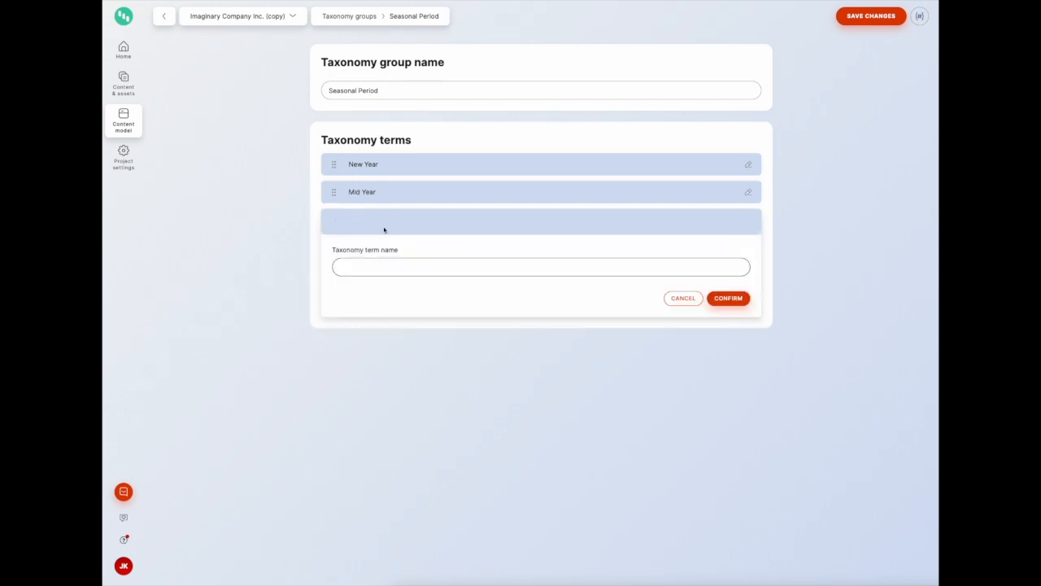
type("End of Year")
left_click(730, 299)
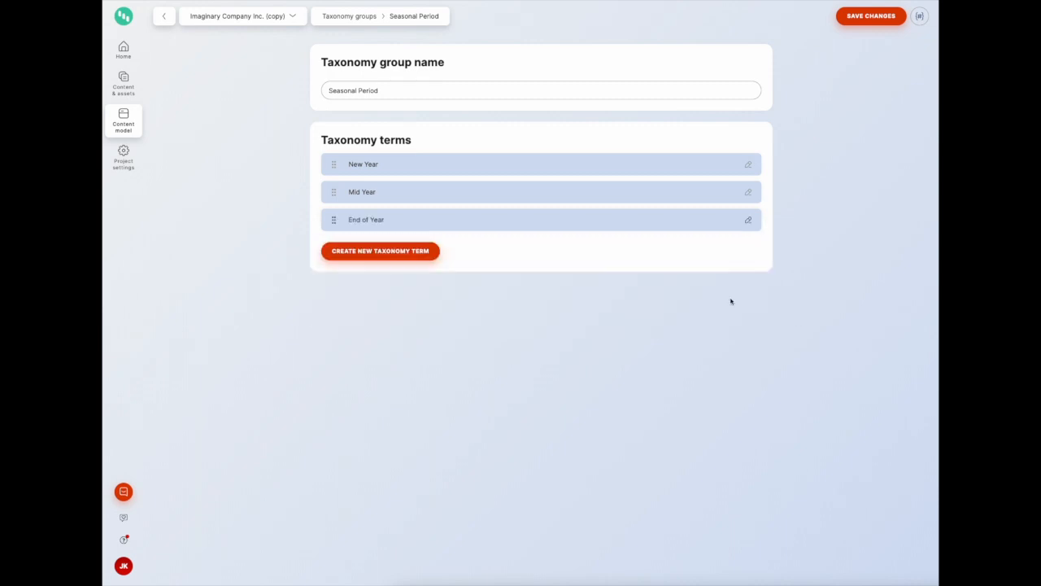
left_click(874, 22)
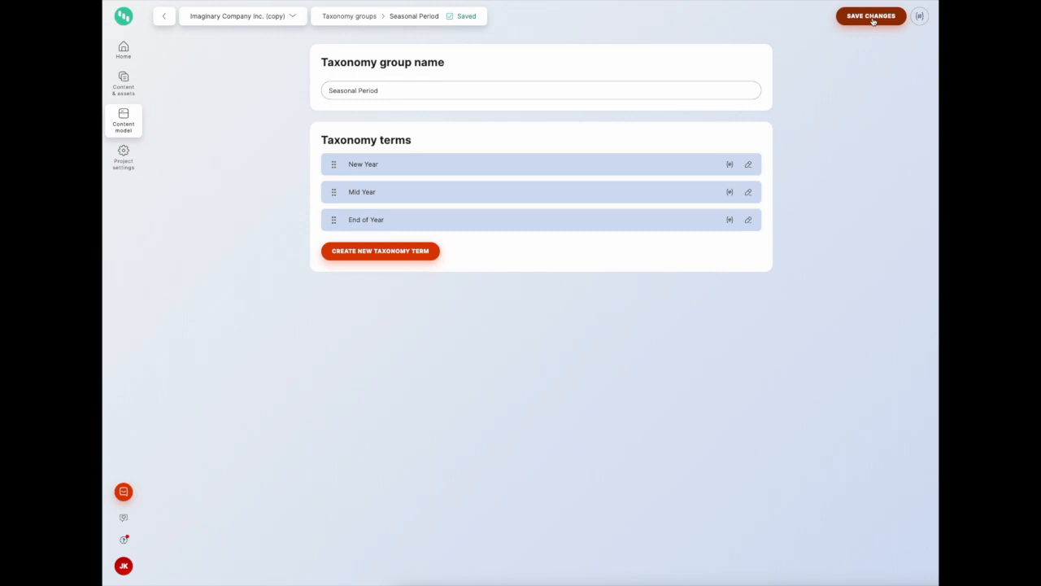
Open the Article content type and add a new Taxonomy element below Digital Channel
left_click(131, 129)
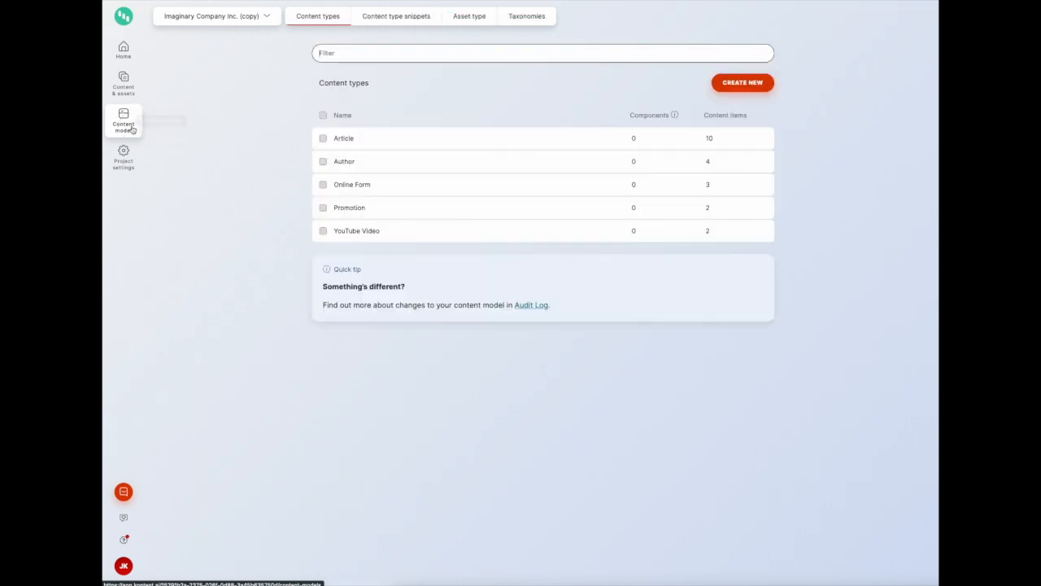
left_click(467, 140)
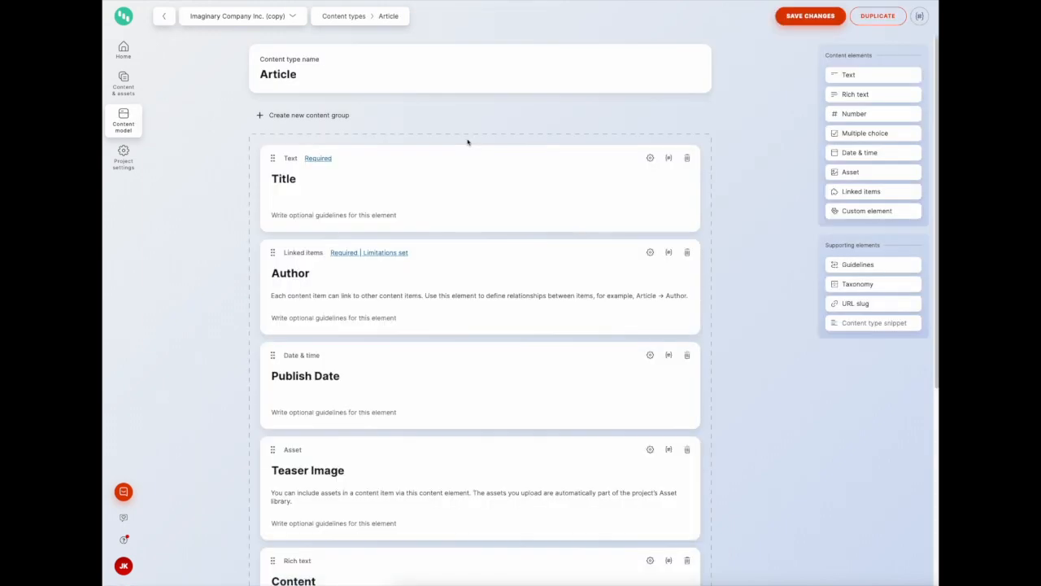
scroll(528, 322, "down", 4)
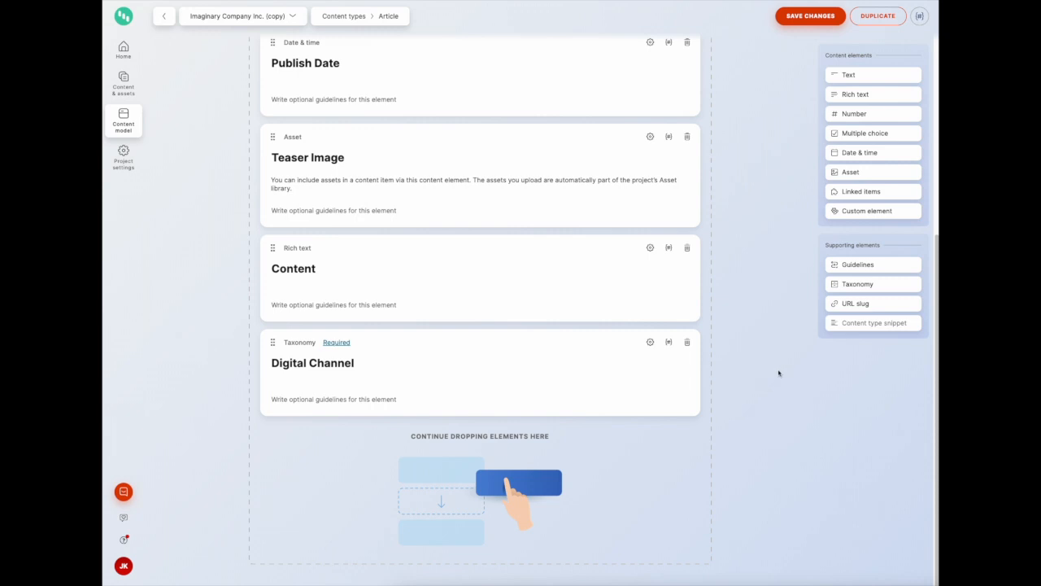
left_click(844, 287)
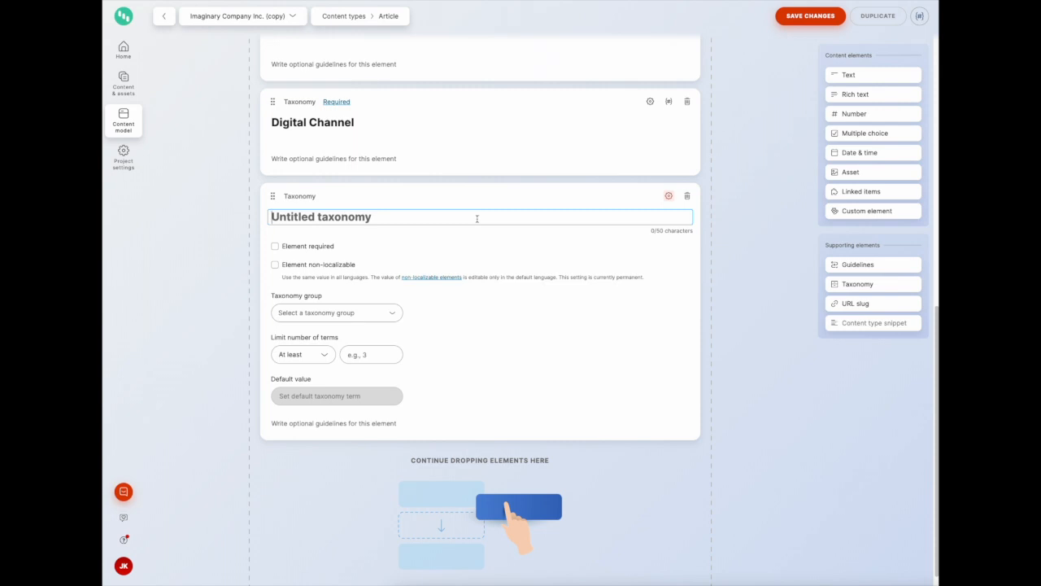
Name the new taxonomy element Seasonal Period, assign it the Seasonal Period taxonomy group, and save the content type
type("Seasonal")
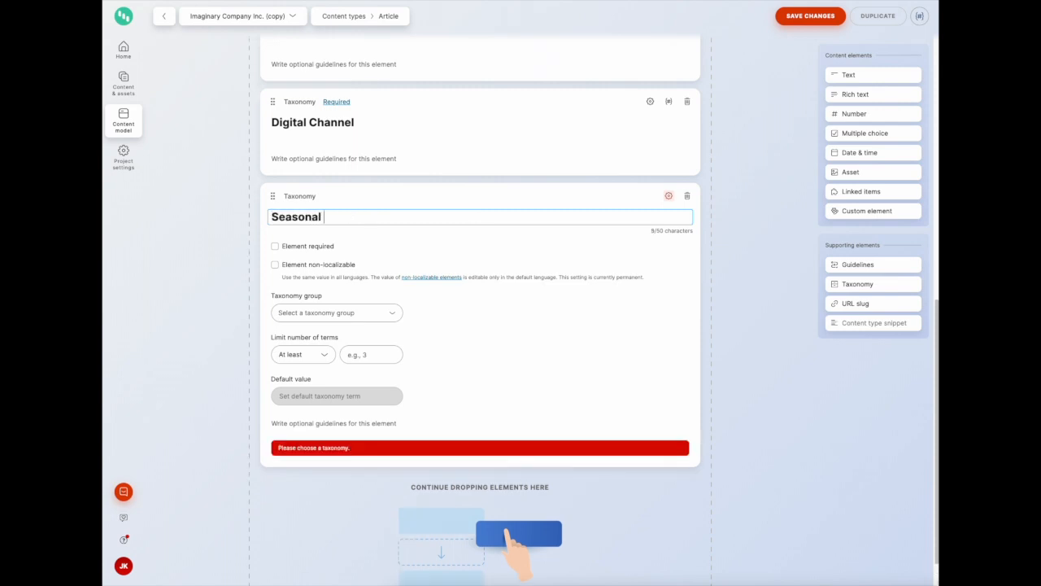
type("Period")
left_click(392, 315)
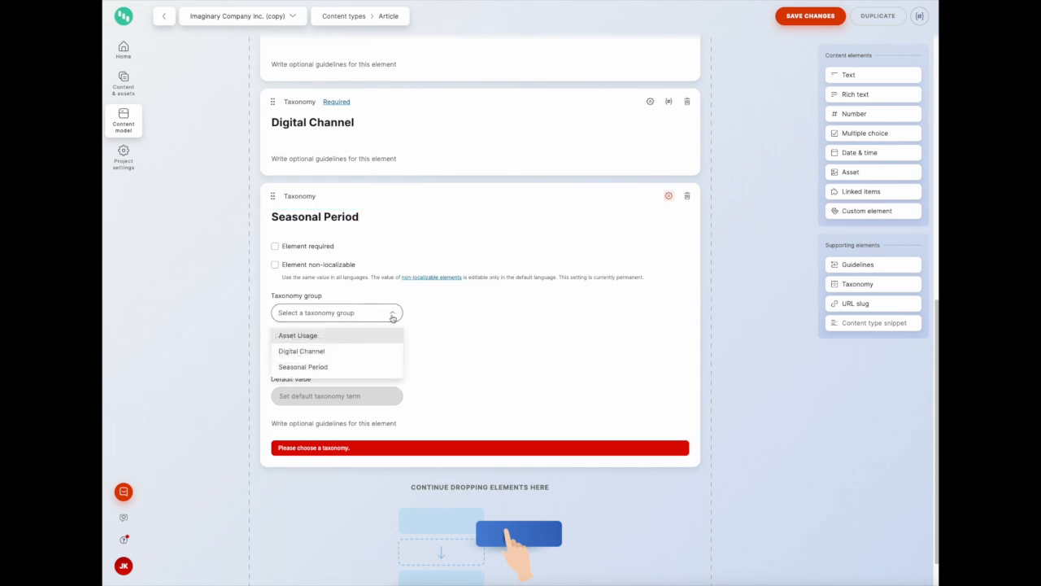
left_click(319, 368)
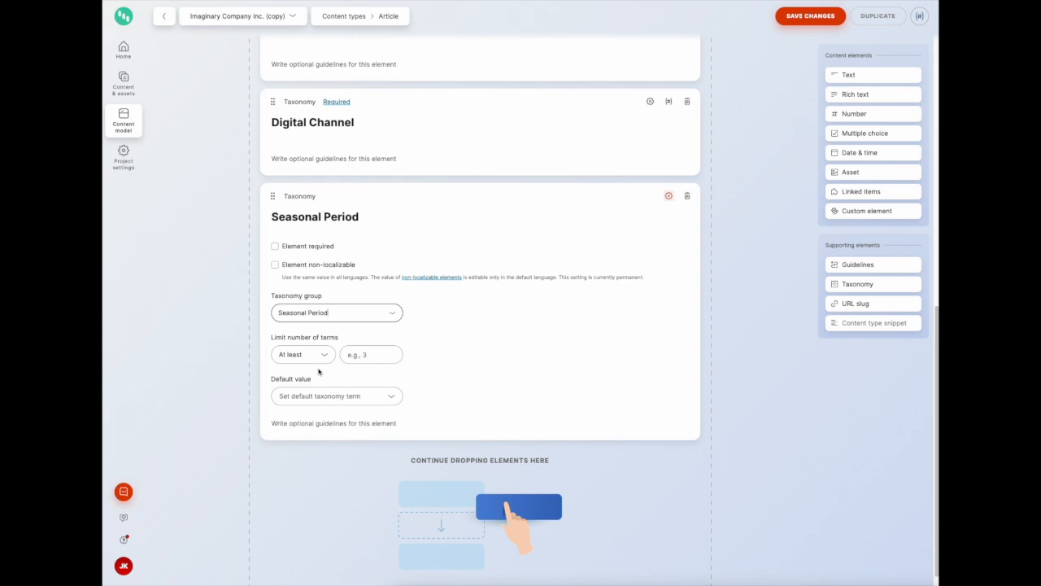
left_click(824, 23)
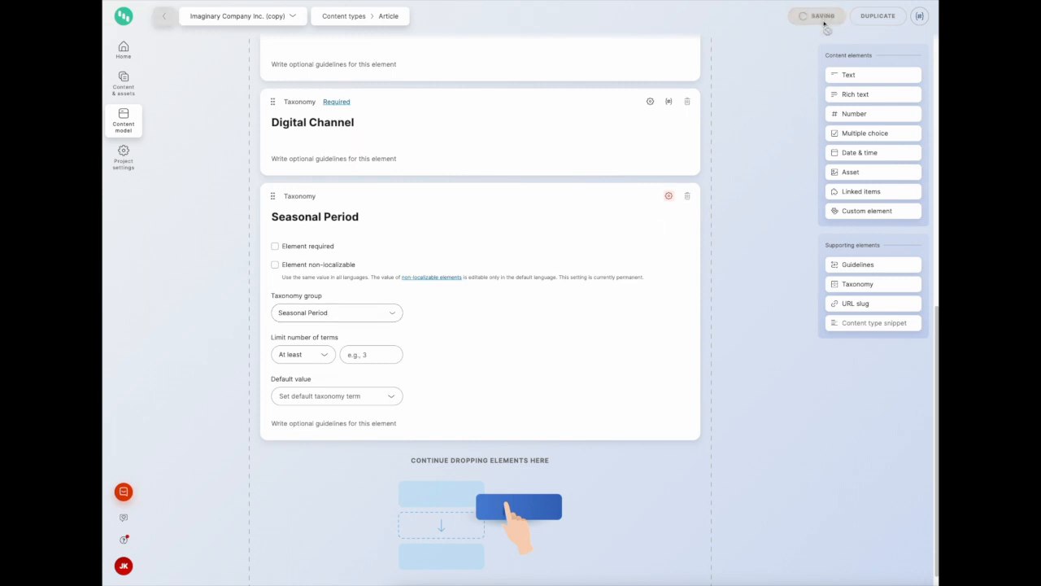
Open the article 5 Great Gift Ideas For Your Pet and tag it with the End of Year seasonal period
scroll(561, 301, "up", 5)
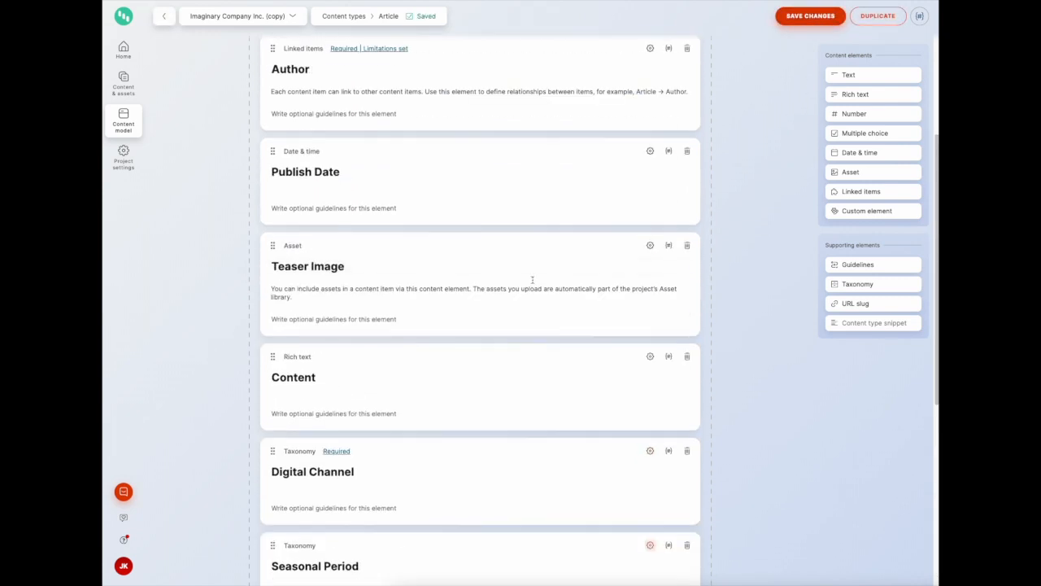
left_click(123, 84)
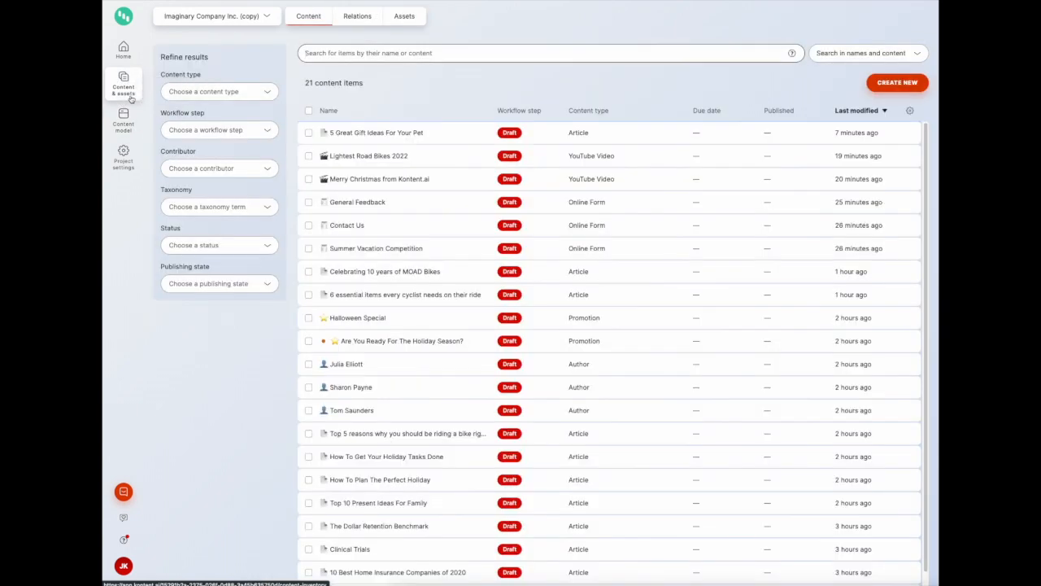
left_click(388, 136)
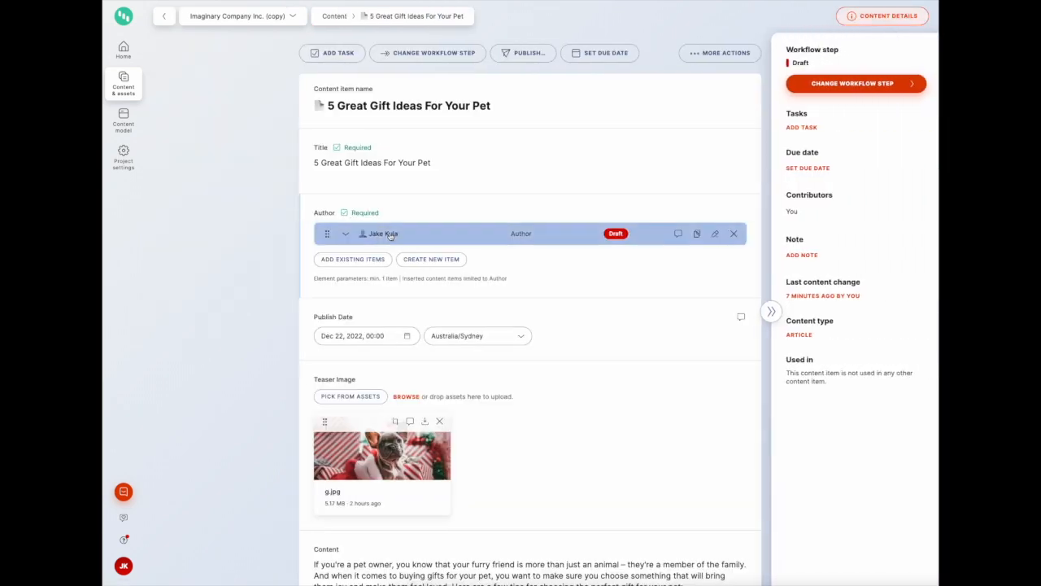
scroll(390, 236, "down", 6)
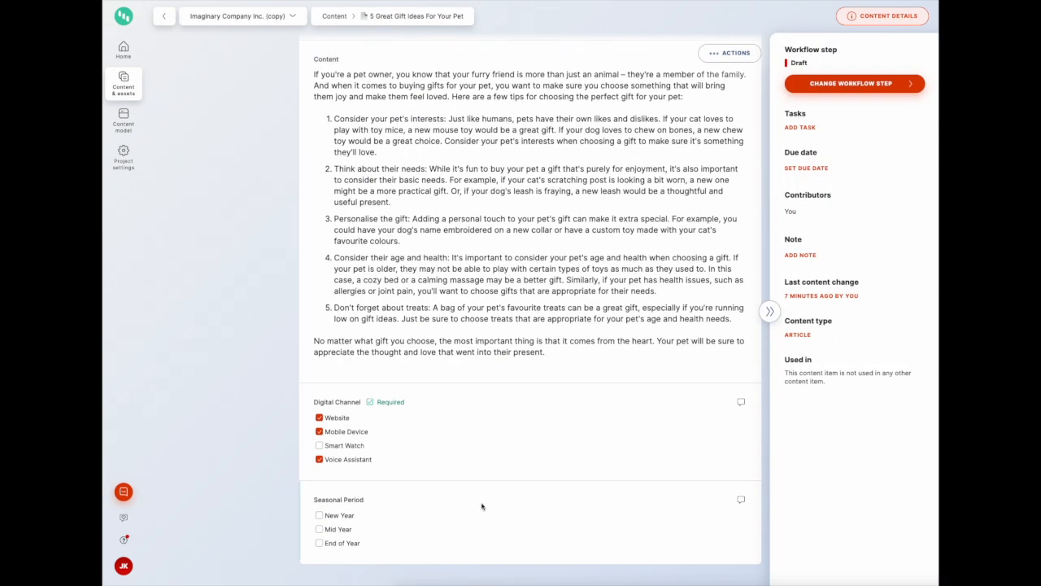
left_click(320, 543)
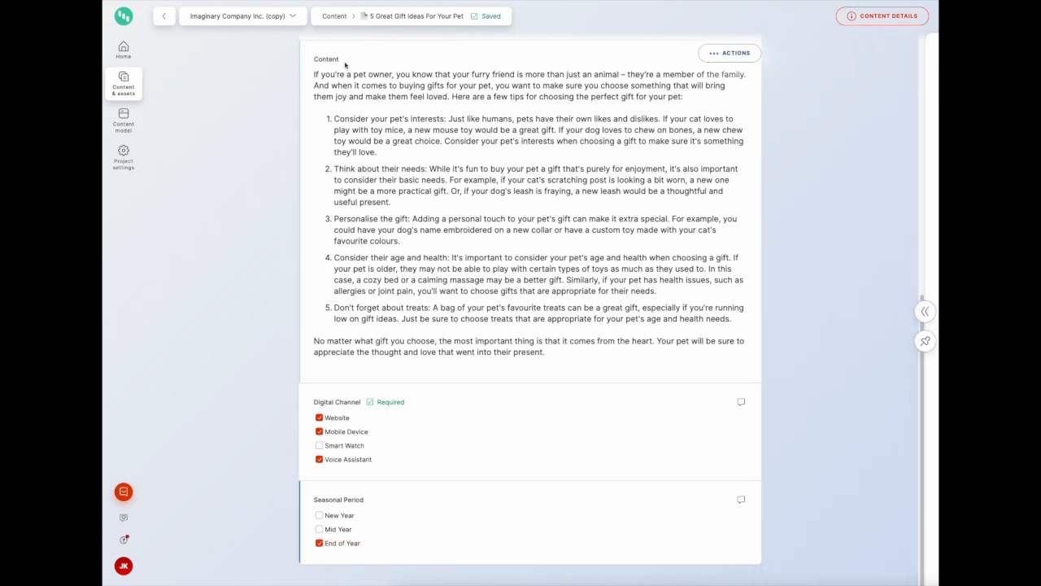
Filter the content item list by the End of Year taxonomy term, then clear that filter
left_click(334, 17)
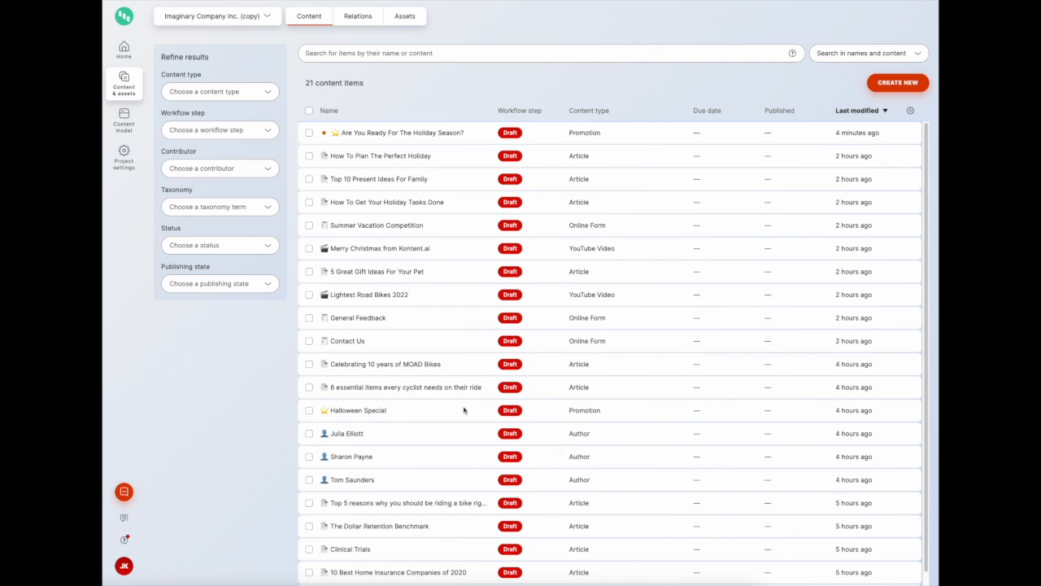
scroll(509, 399, "down", 1)
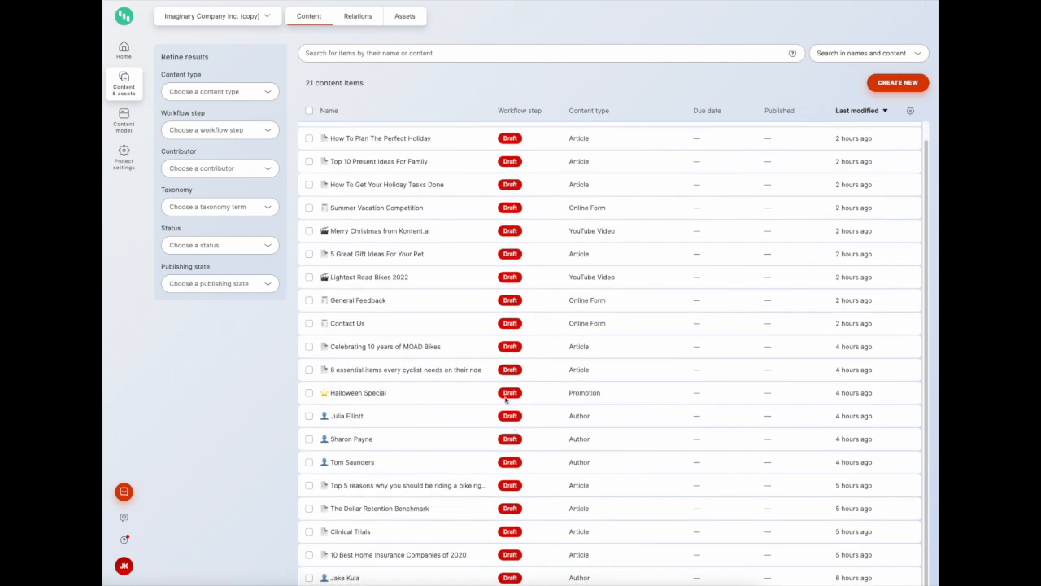
left_click(205, 207)
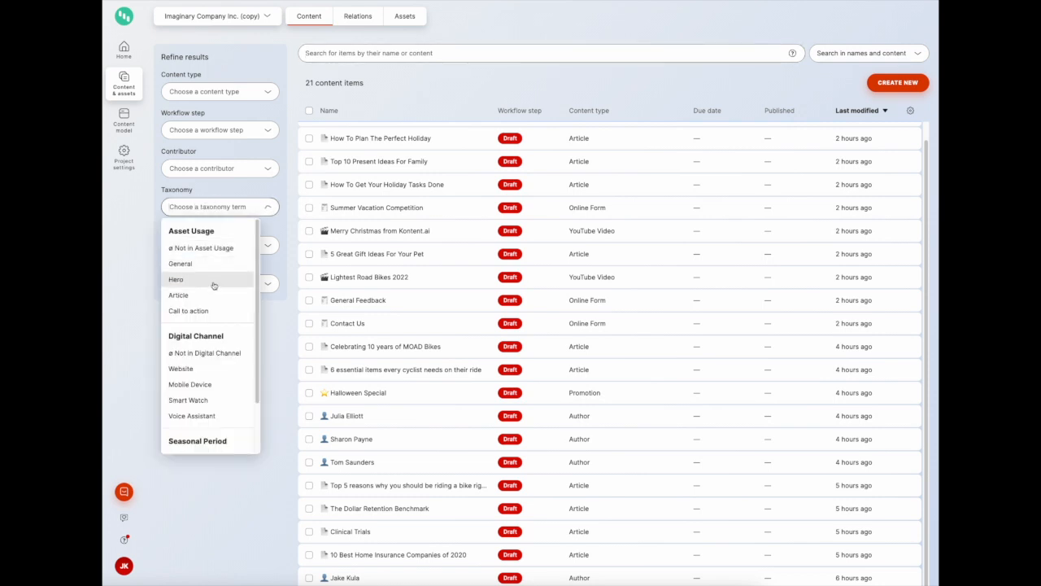
scroll(214, 289, "down", 2)
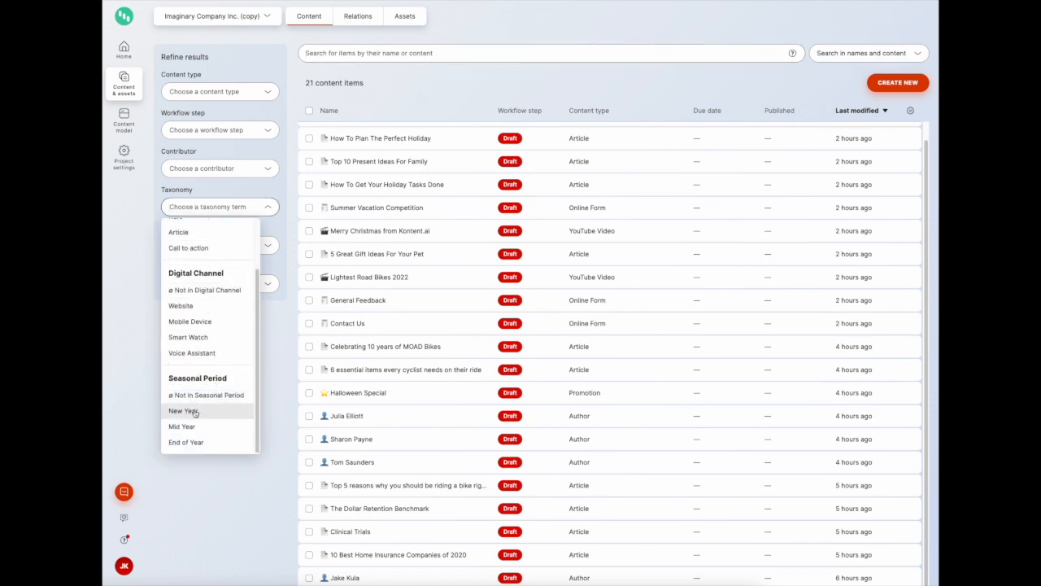
left_click(187, 443)
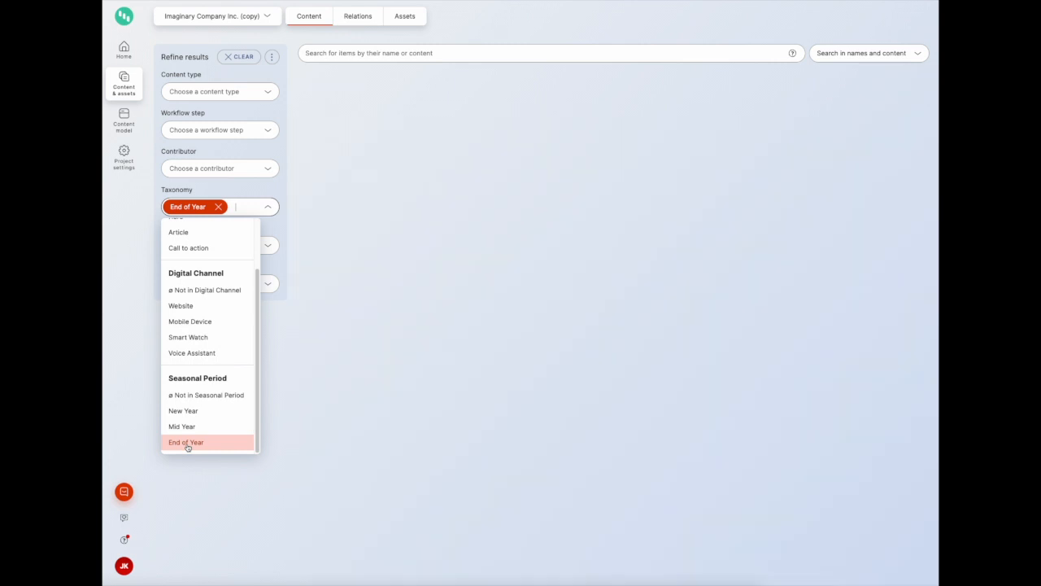
key("Escape")
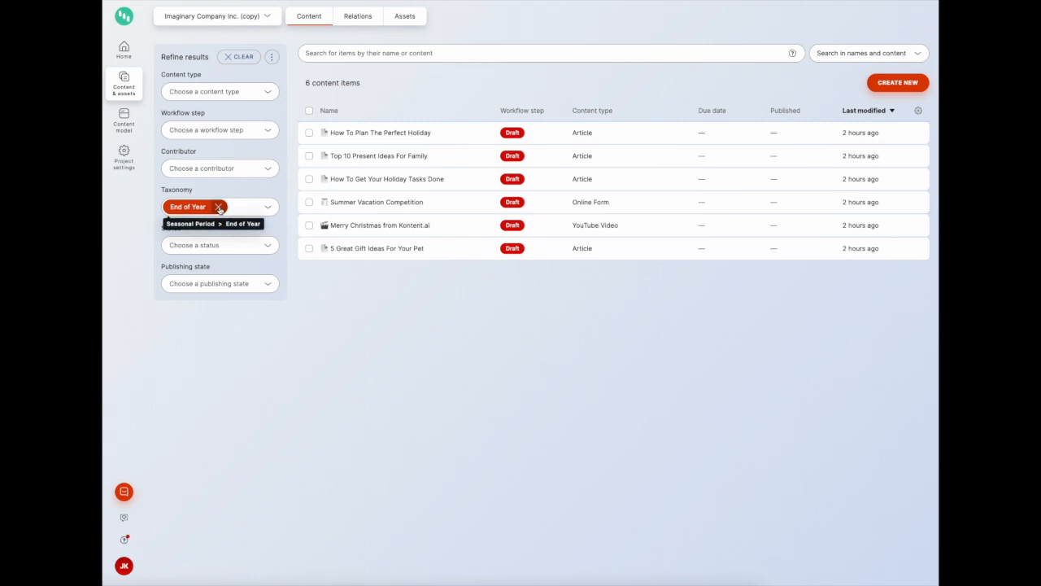
left_click(219, 209)
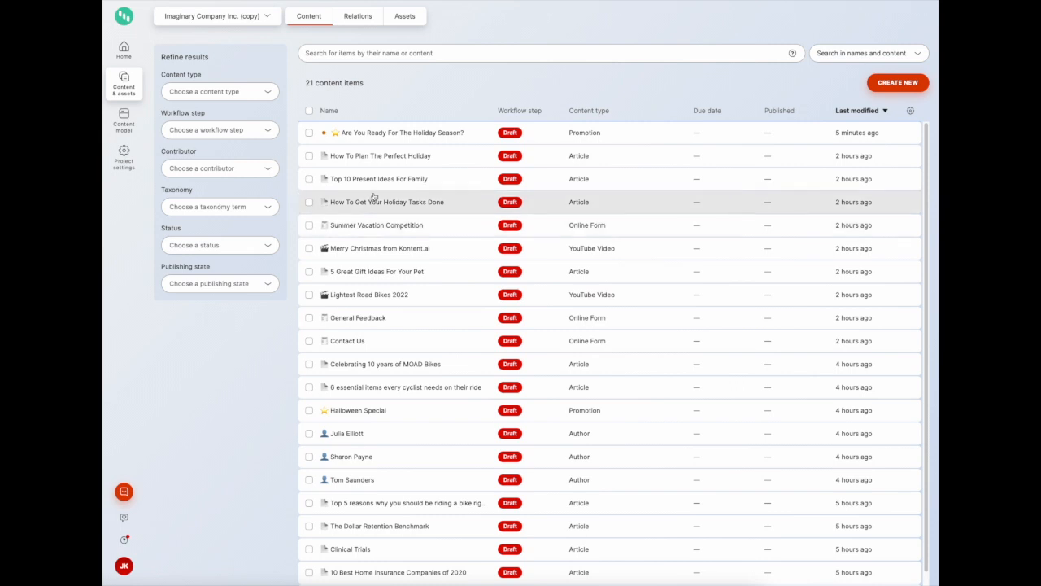
Open the promotion Are You Ready For The Holiday Season? and look over its content and taxonomy fields
left_click(421, 137)
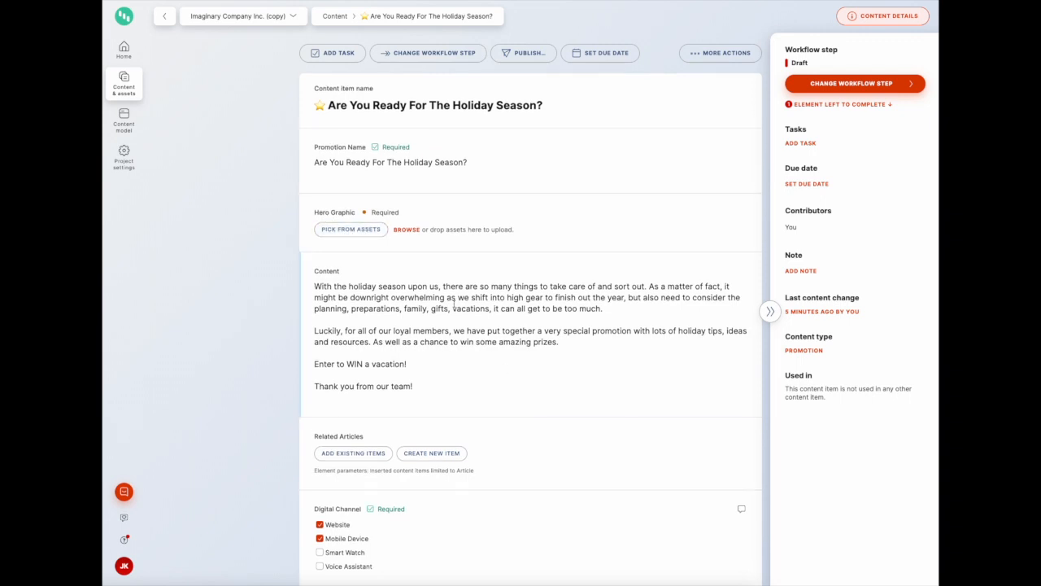
scroll(454, 303, "down", 2)
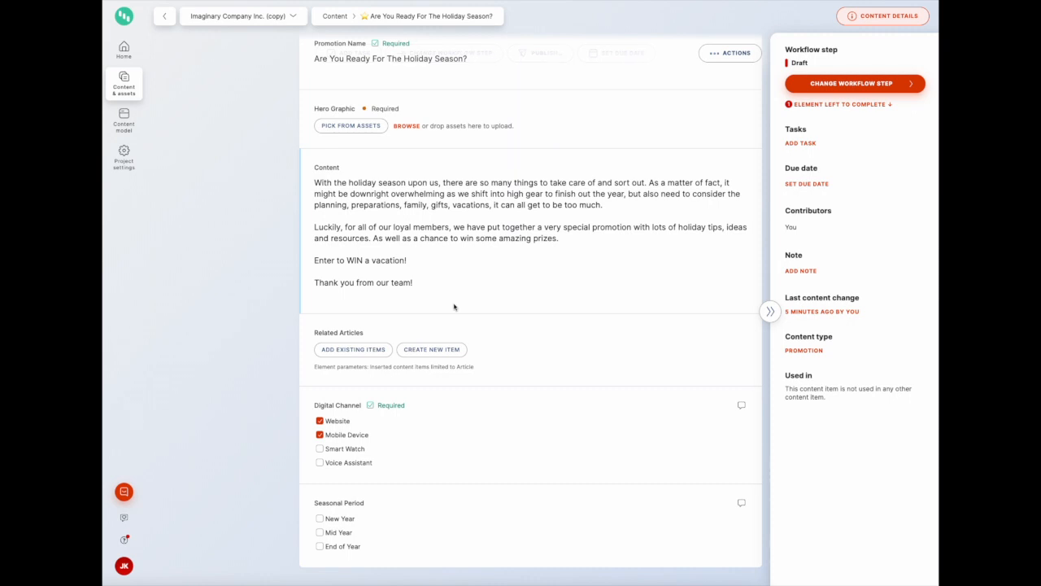
left_click_drag(315, 260, 412, 261)
left_click(412, 260)
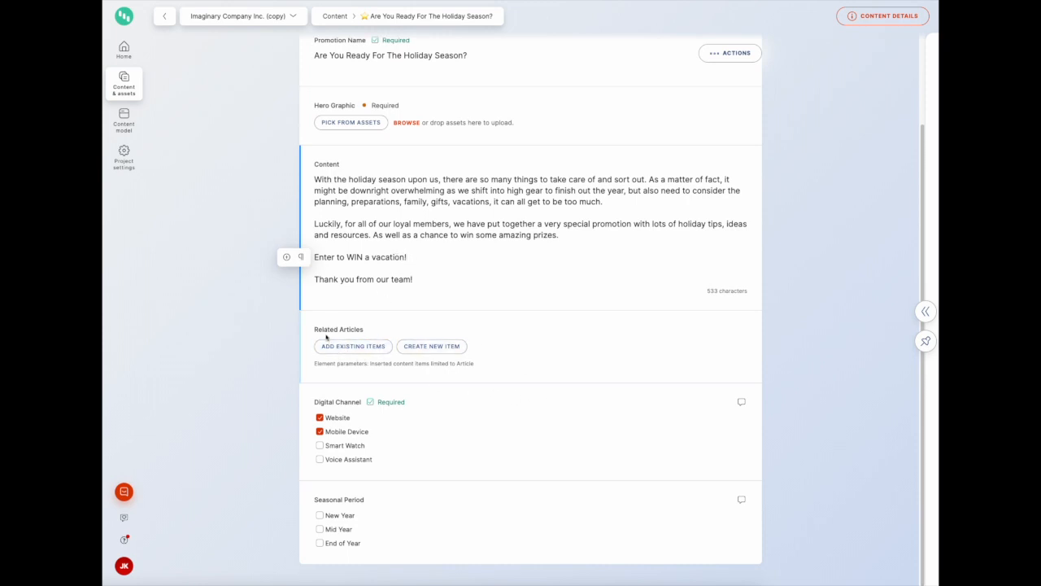
scroll(353, 342, "up", 3)
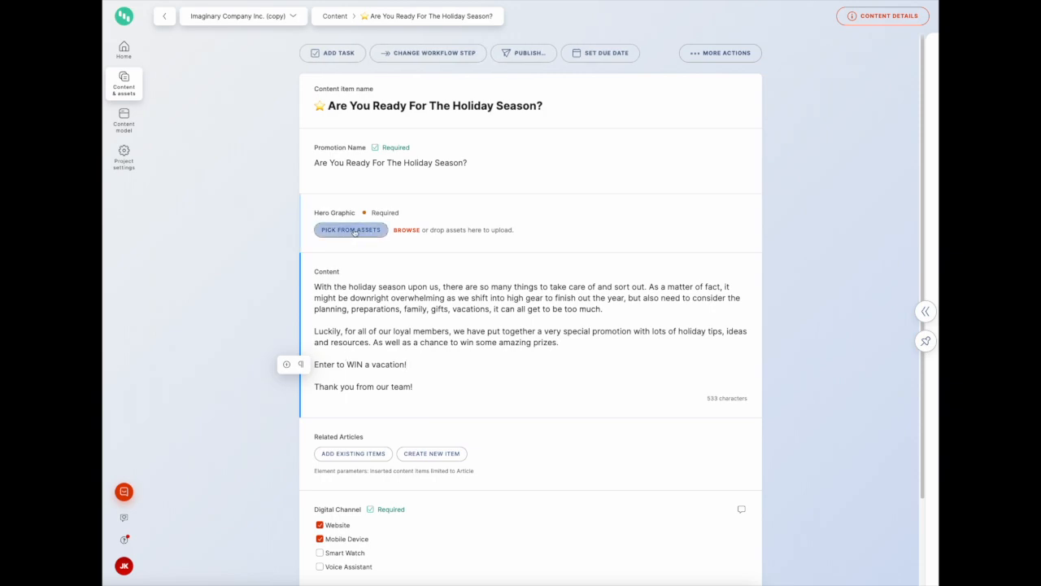
Insert the b.jpg asset into the Hero Graphic, filtering the asset picker by the Hero and End of Year terms
left_click(354, 231)
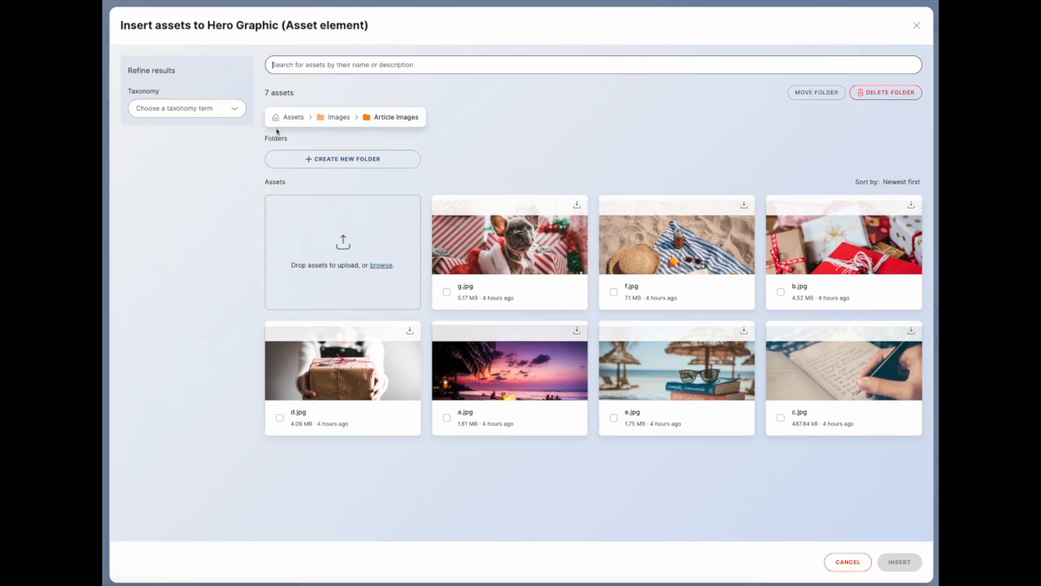
left_click(328, 119)
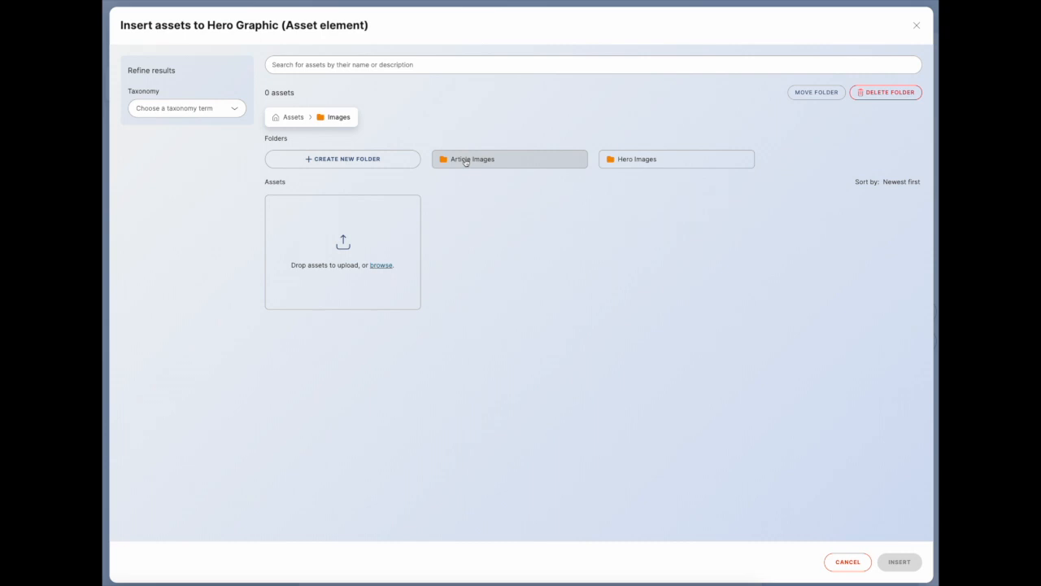
left_click(466, 161)
left_click(340, 119)
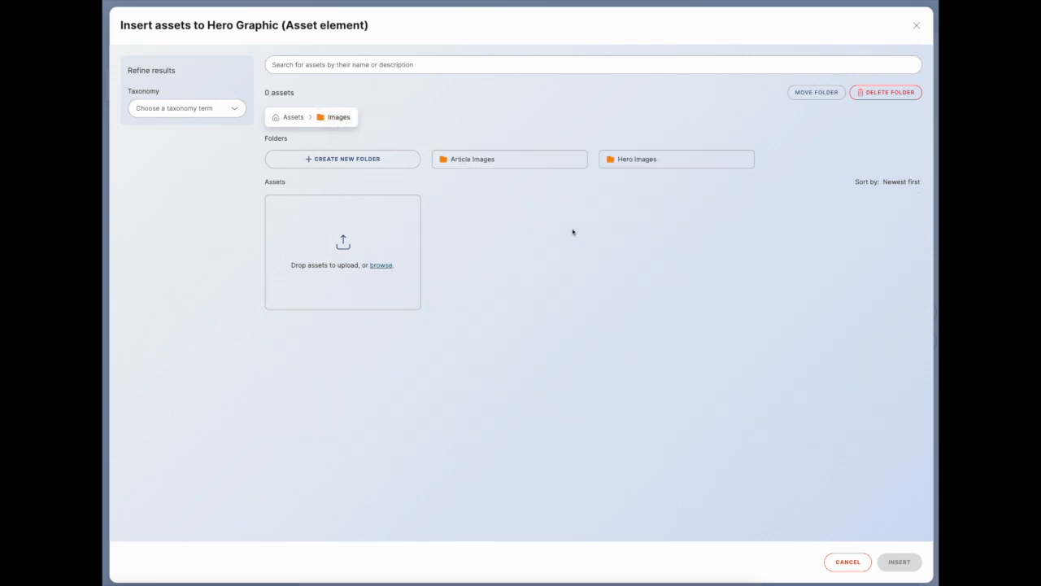
left_click(297, 120)
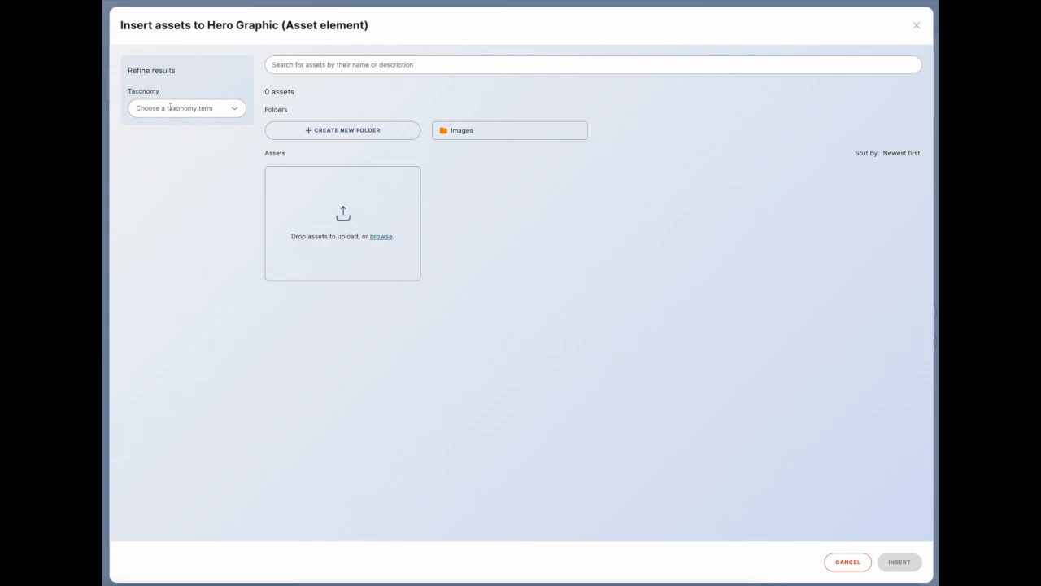
left_click(237, 111)
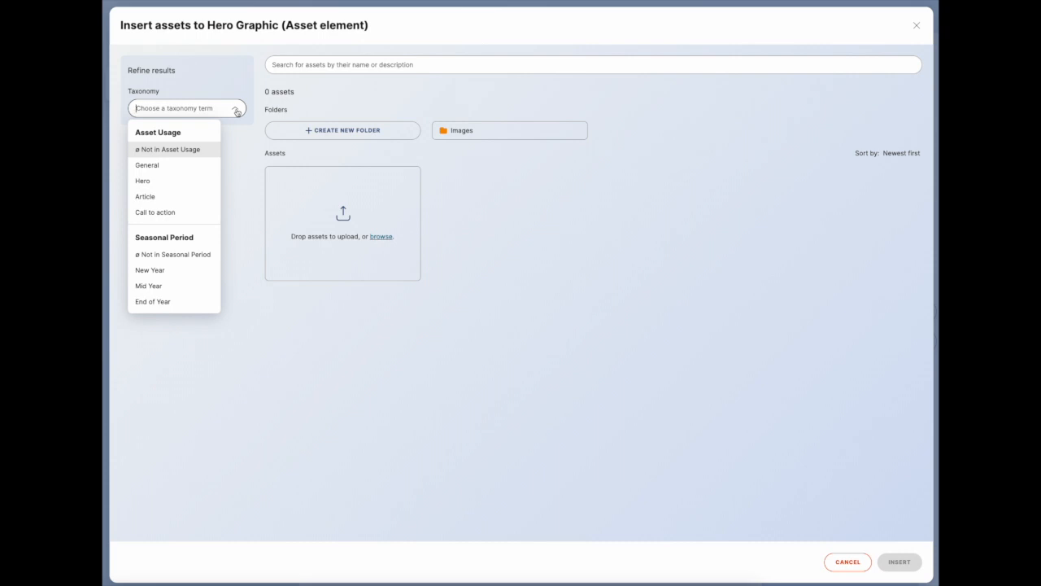
left_click(153, 185)
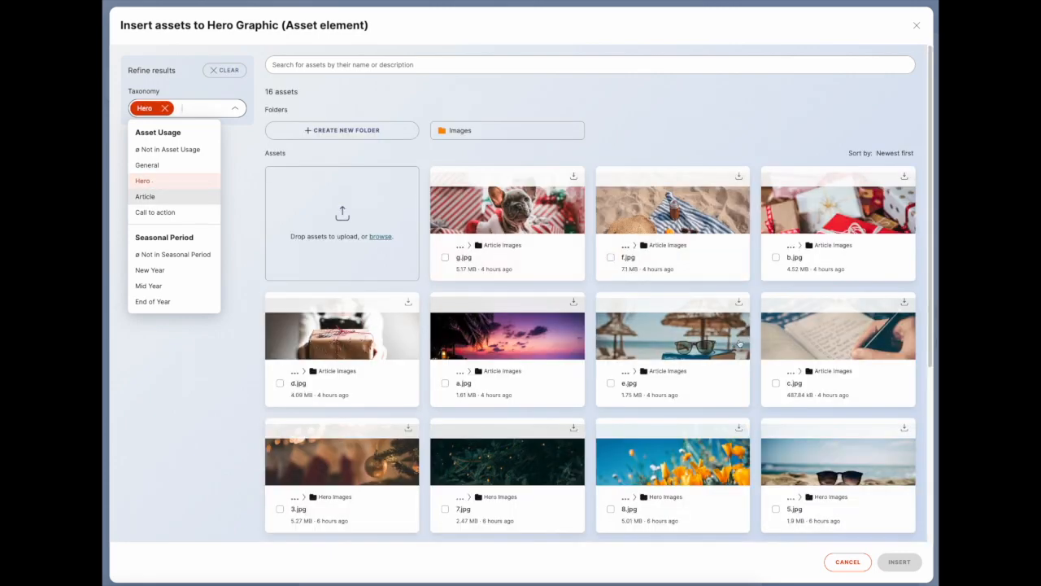
scroll(732, 346, "down", 3)
scroll(730, 351, "up", 3)
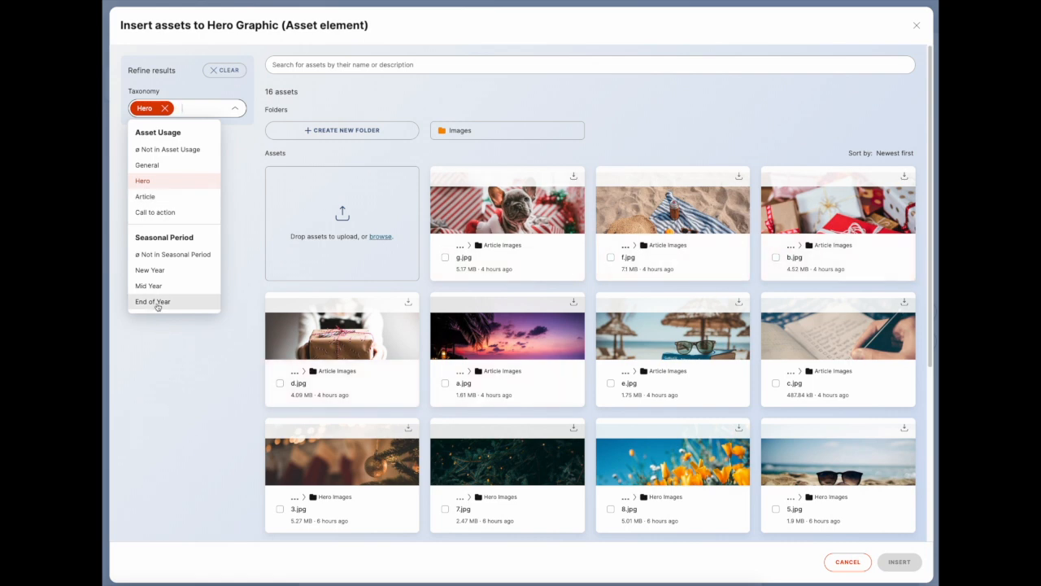
left_click(158, 306)
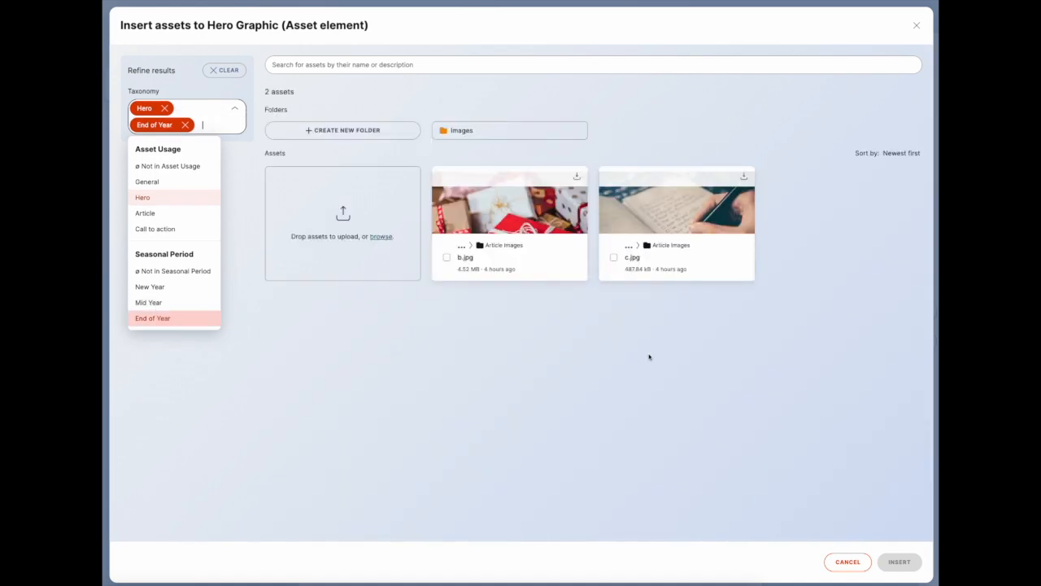
left_click(557, 220)
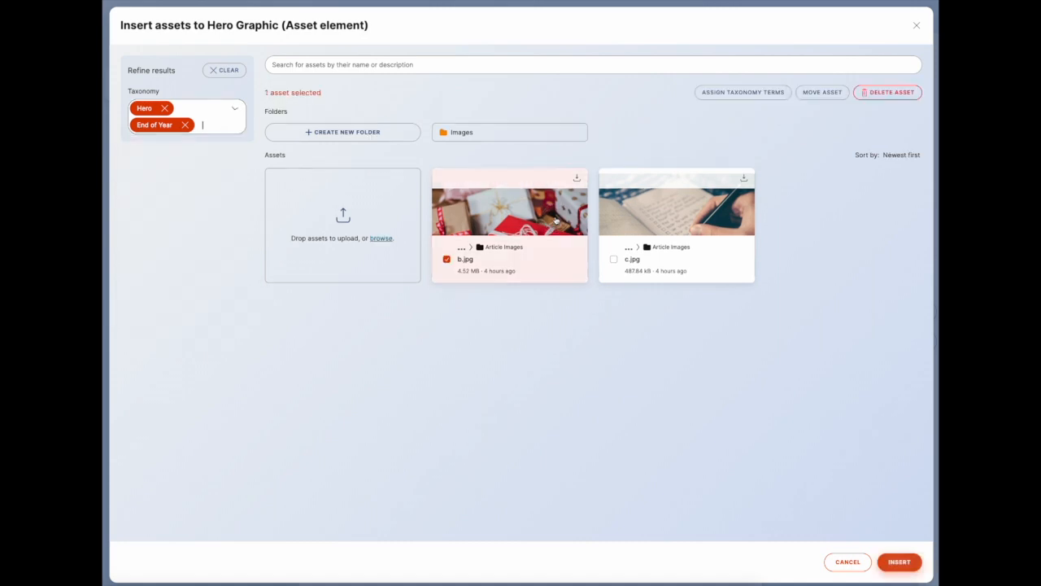
left_click(901, 562)
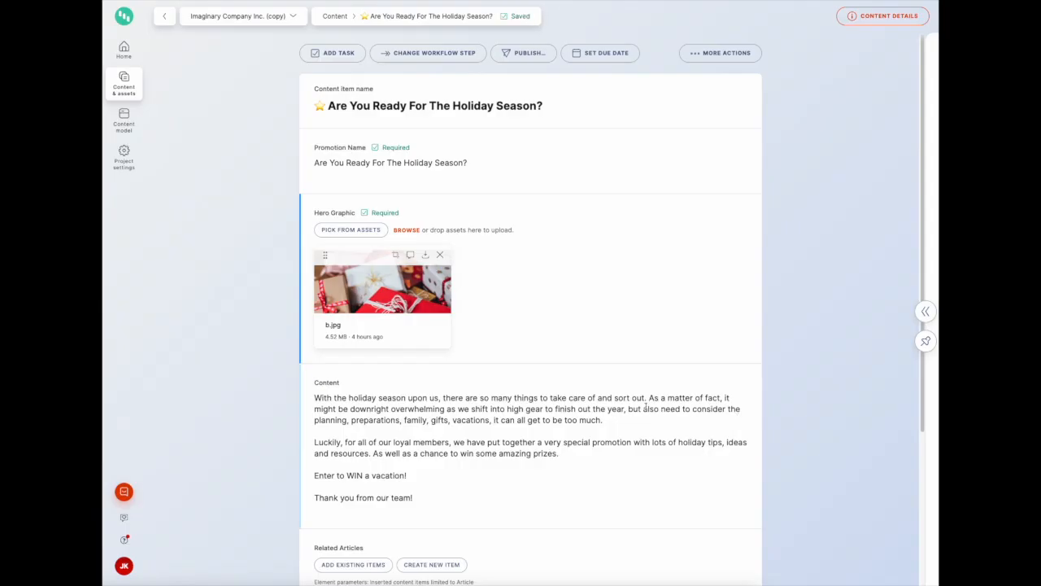
Insert the Summer Vacation Competition online form on a new line after "Enter to WIN a vacation!", filtering items by Online Form and End of Year
scroll(646, 406, "down", 3)
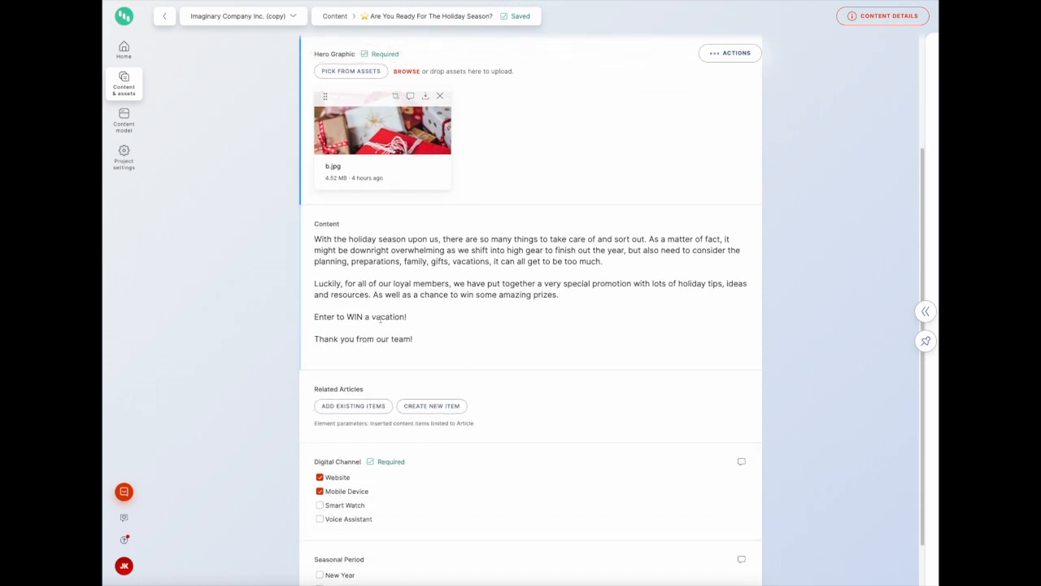
left_click(414, 316)
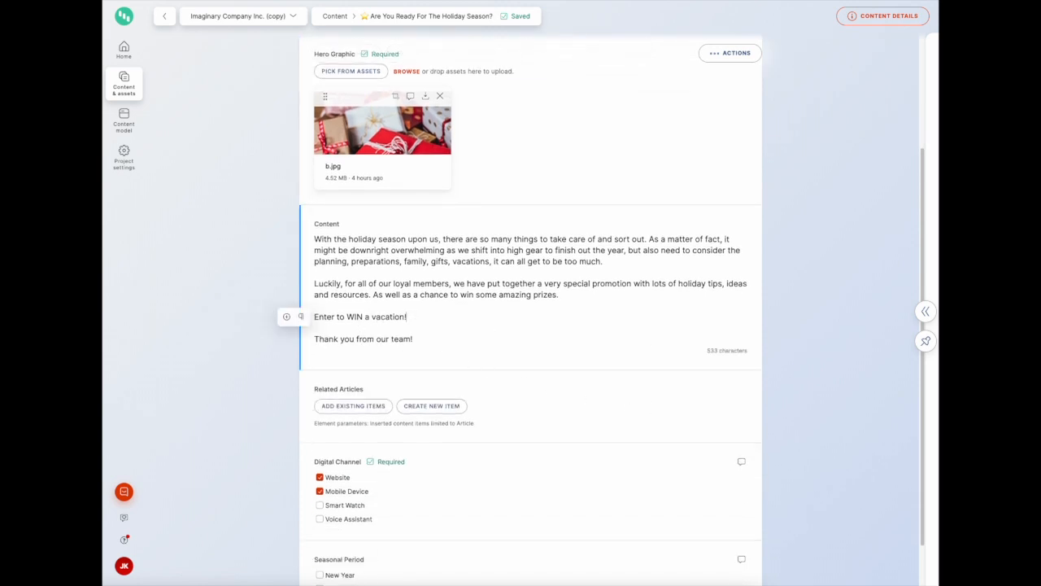
key("Return")
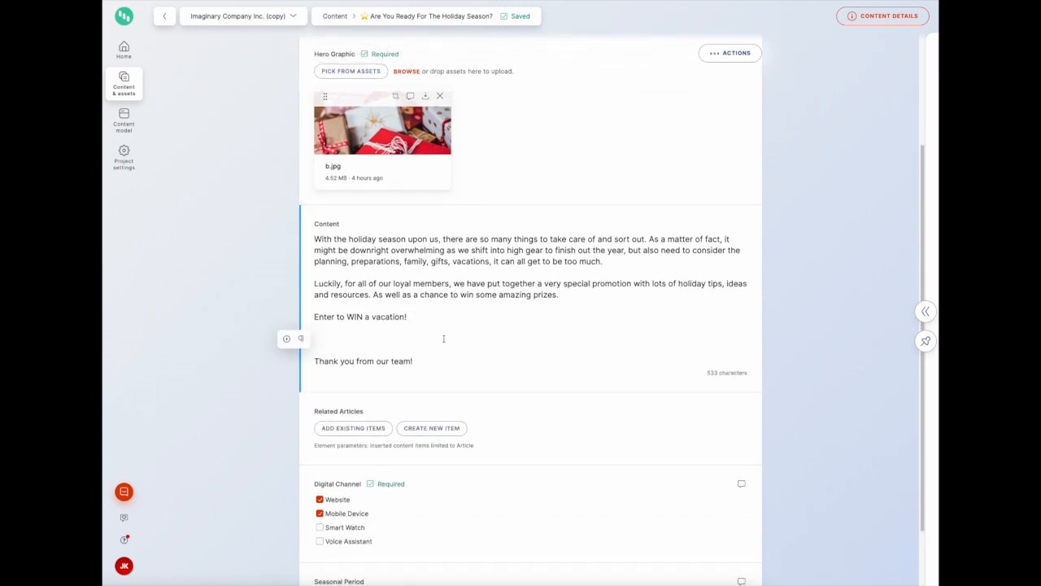
left_click(286, 338)
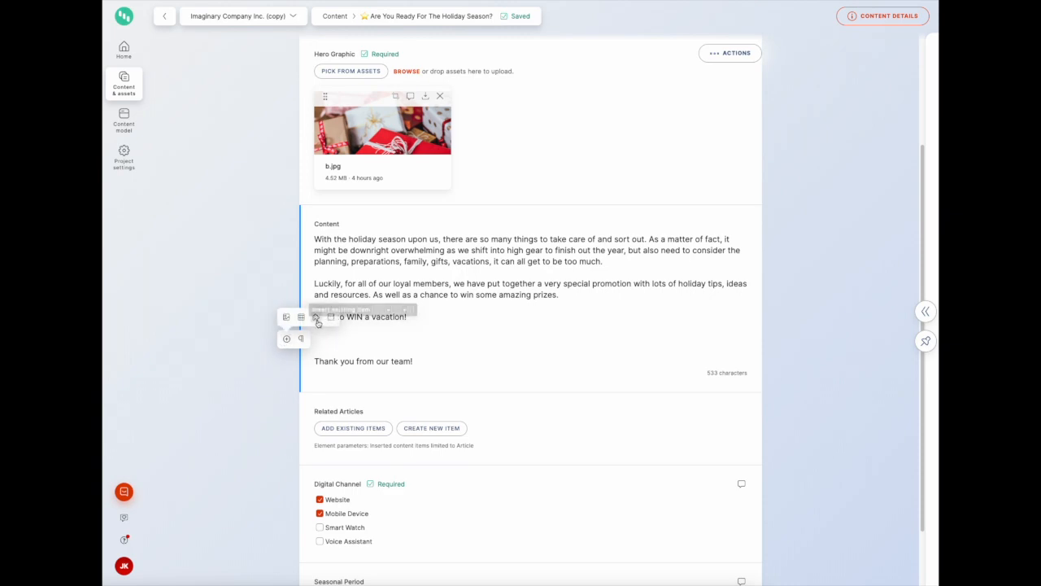
left_click(317, 318)
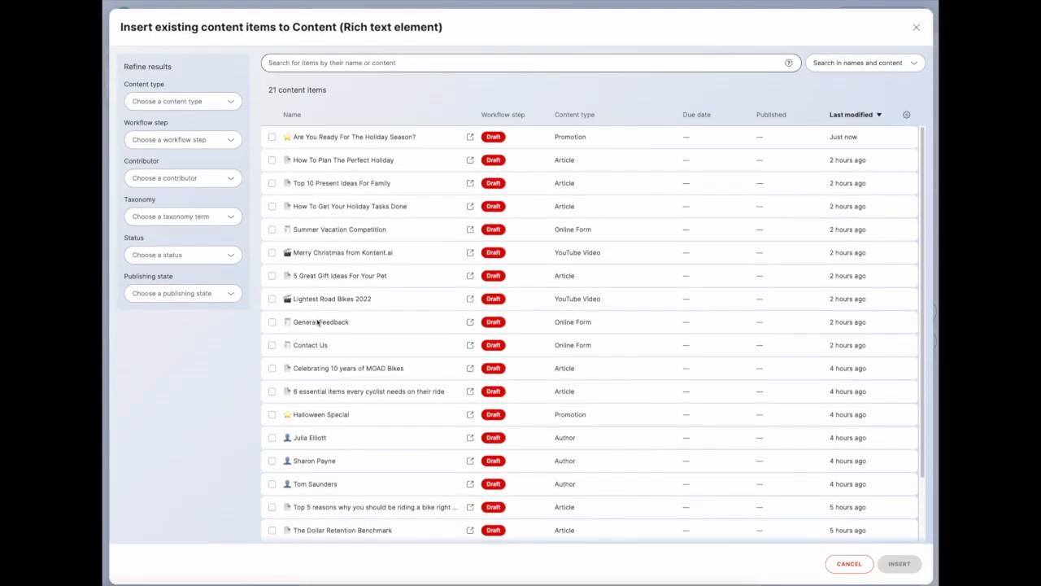
left_click(181, 99)
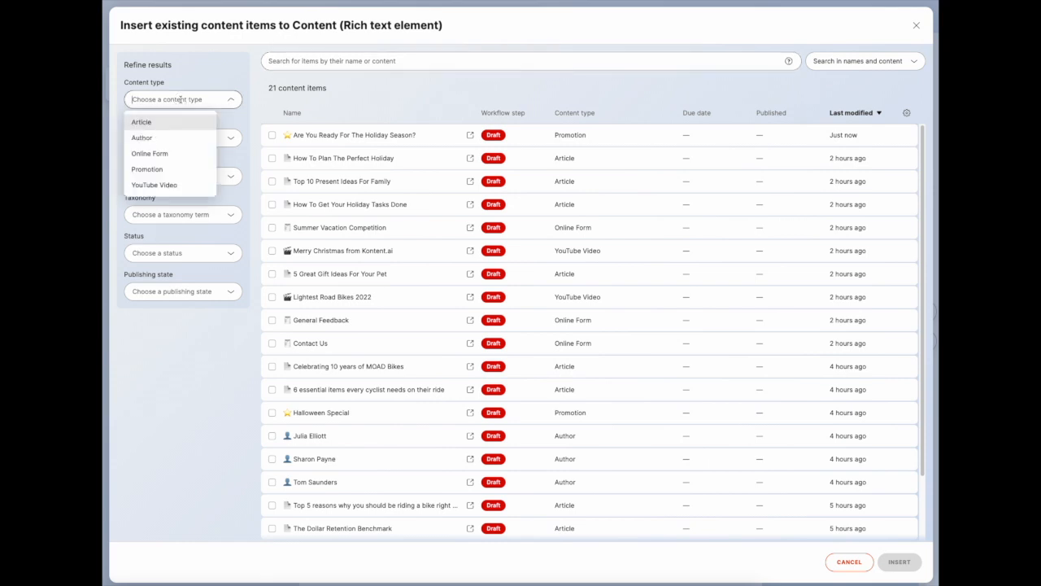
left_click(159, 155)
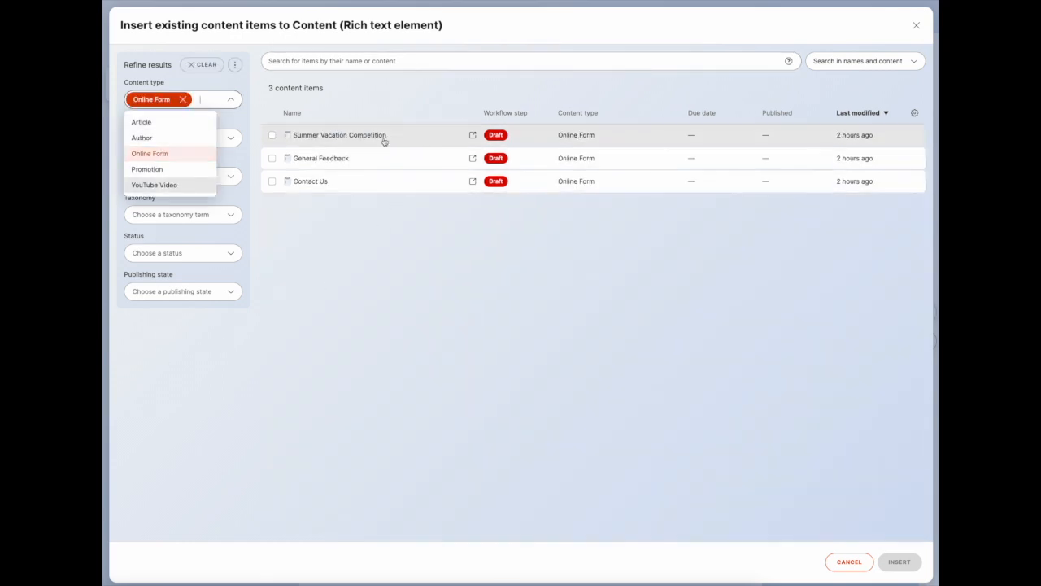
left_click(330, 236)
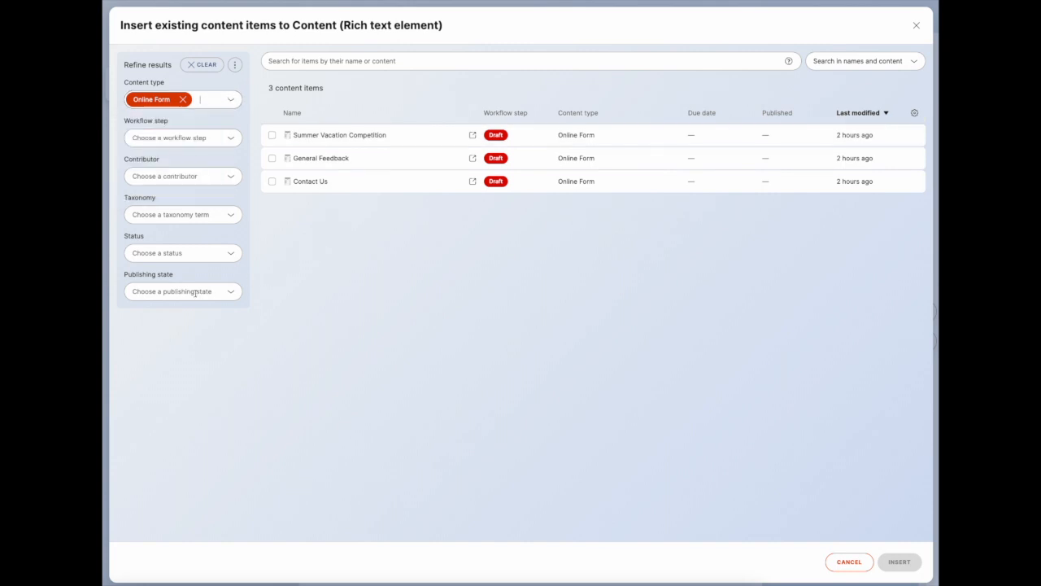
left_click(179, 214)
scroll(176, 325, "down", 2)
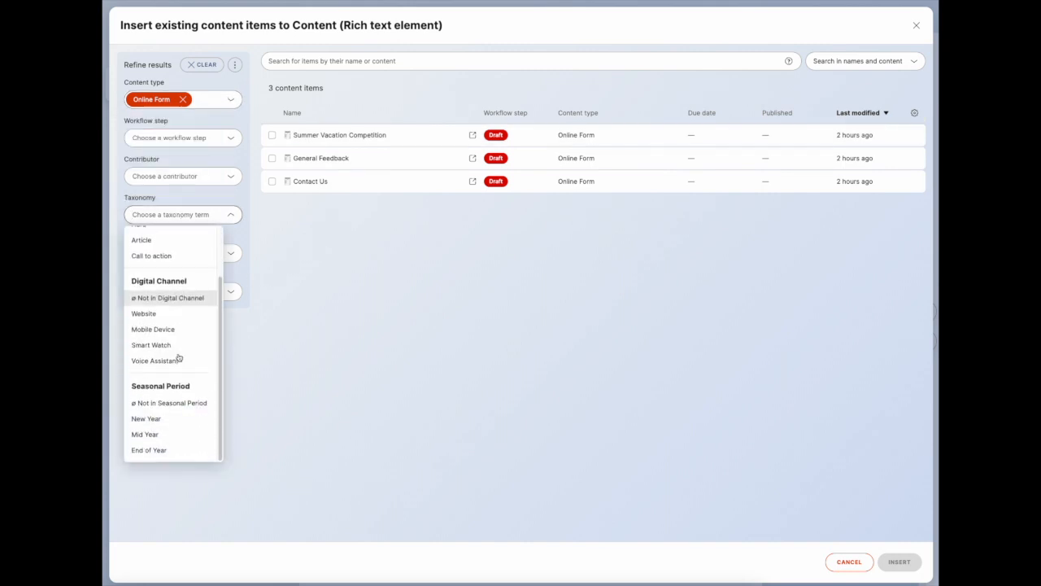
left_click(158, 452)
left_click(337, 423)
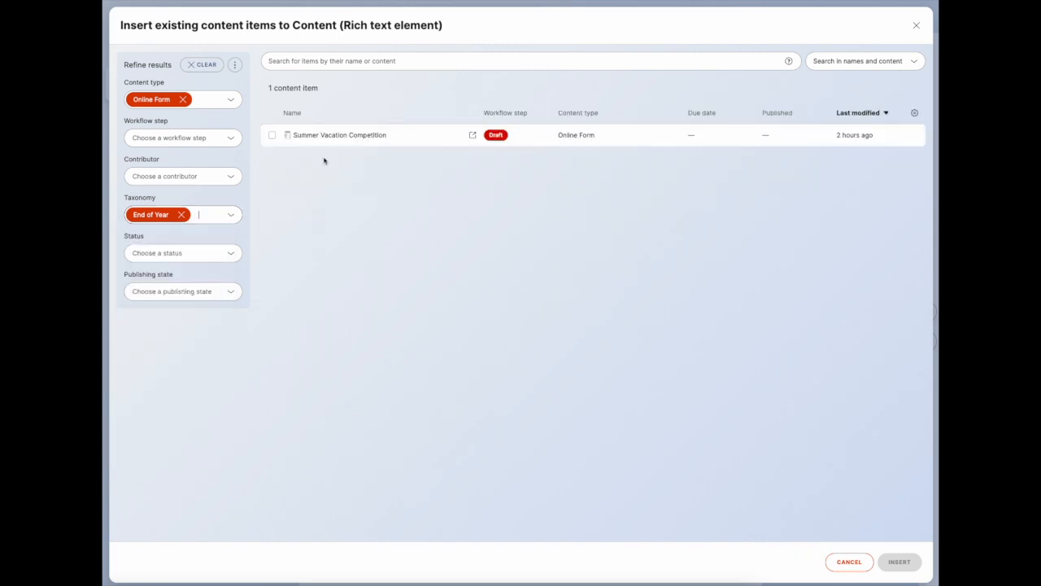
left_click(328, 137)
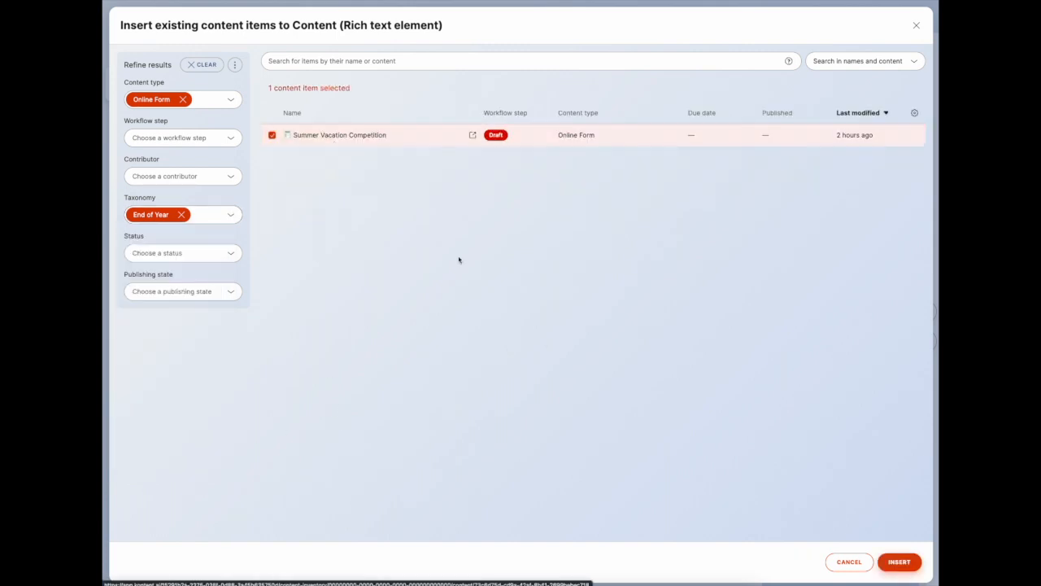
left_click(899, 561)
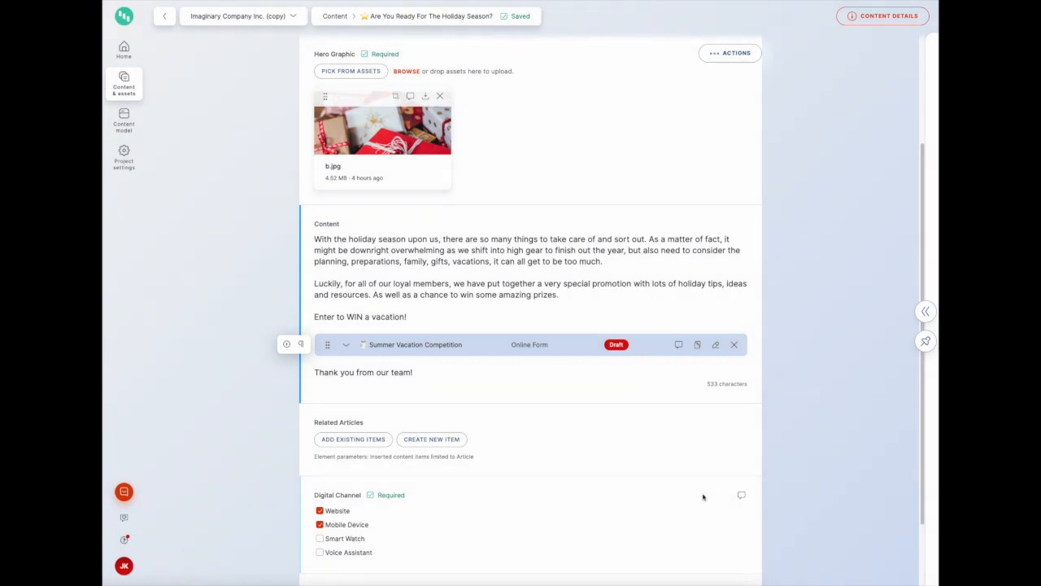
Add the End of Year articles 5 Great Gift Ideas For Your Pet, Top 10 Present Ideas For Family and How To Plan The Perfect Holiday as Related Articles
scroll(704, 494, "down", 2)
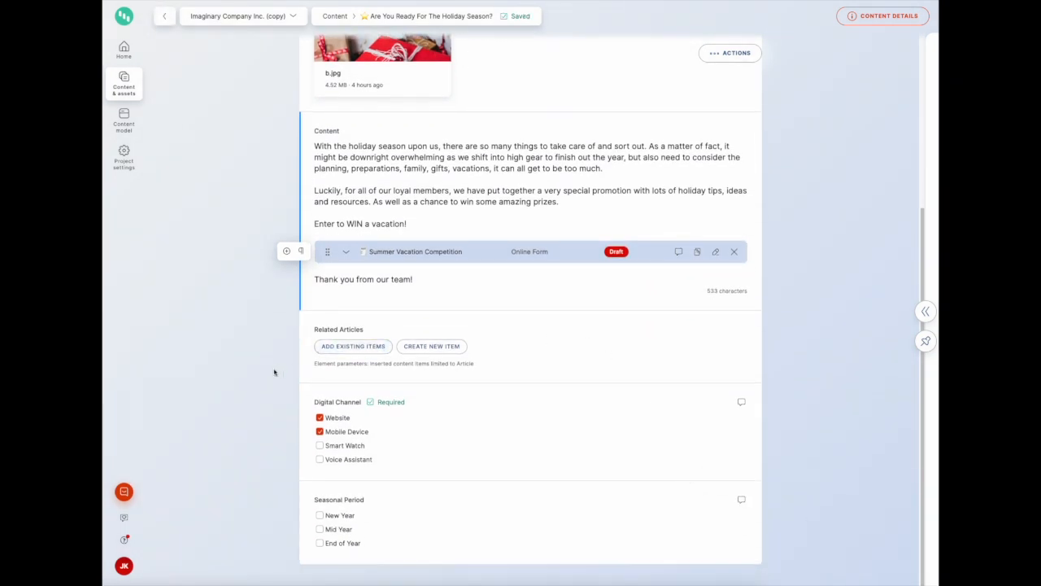
left_click(362, 349)
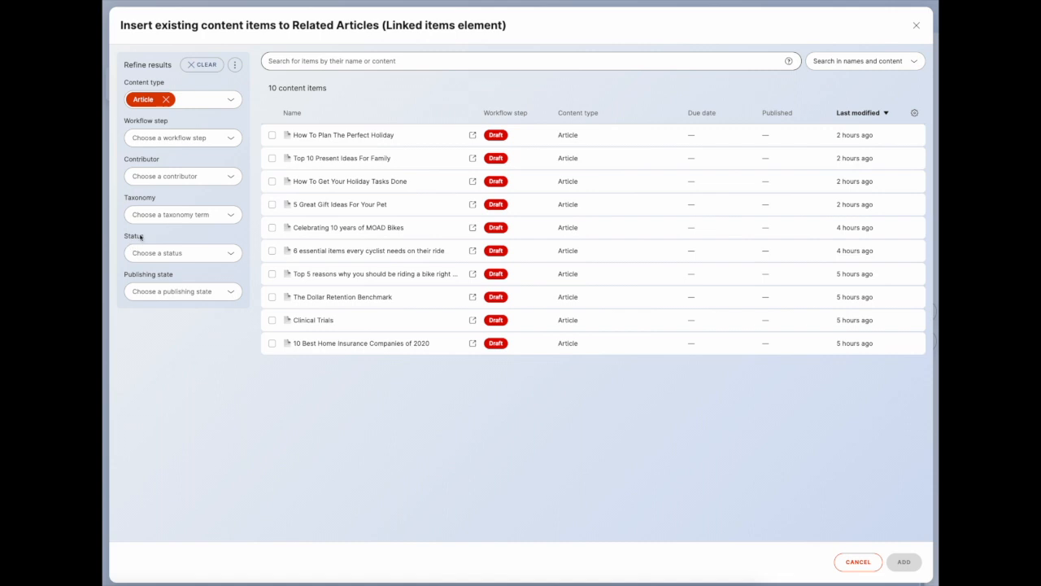
left_click(154, 212)
scroll(168, 333, "down", 2)
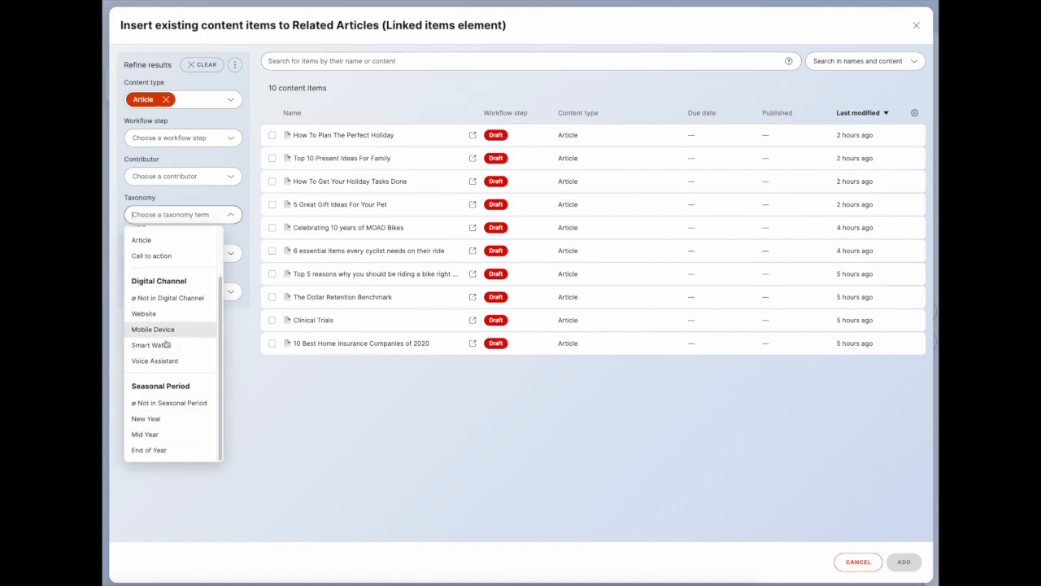
left_click(172, 454)
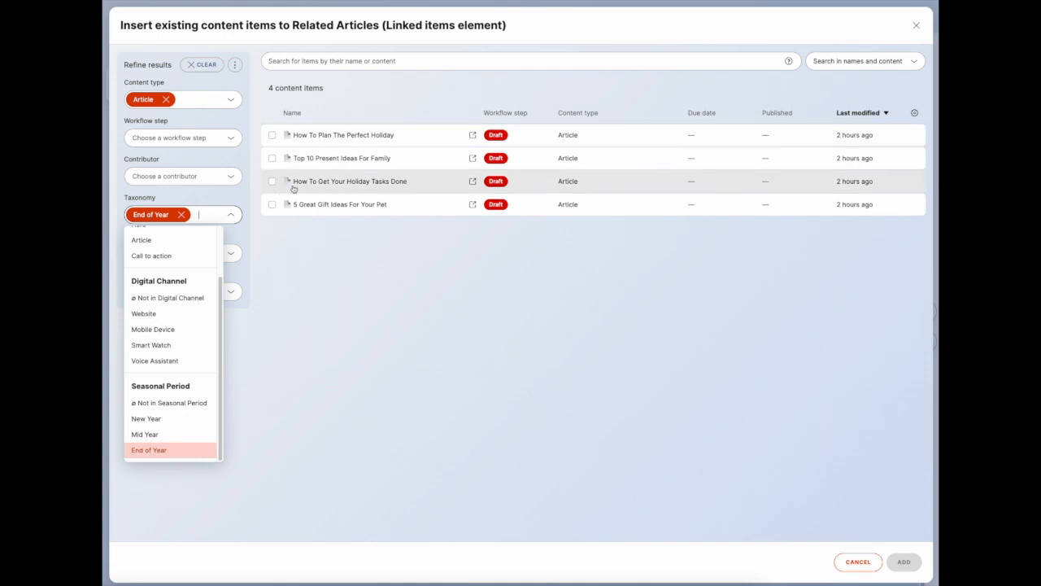
left_click(358, 253)
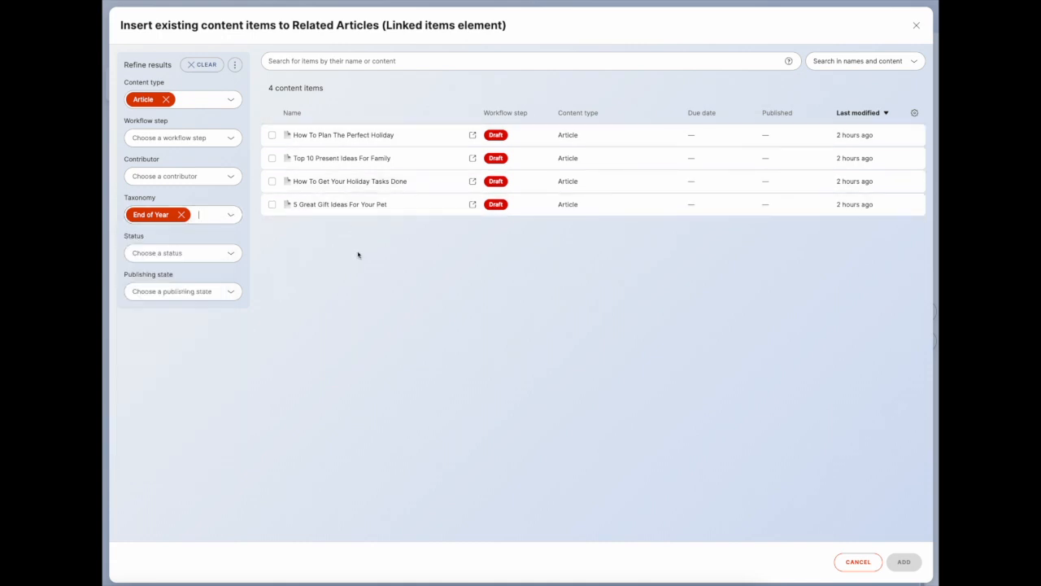
left_click(333, 205)
left_click(339, 158)
left_click(342, 136)
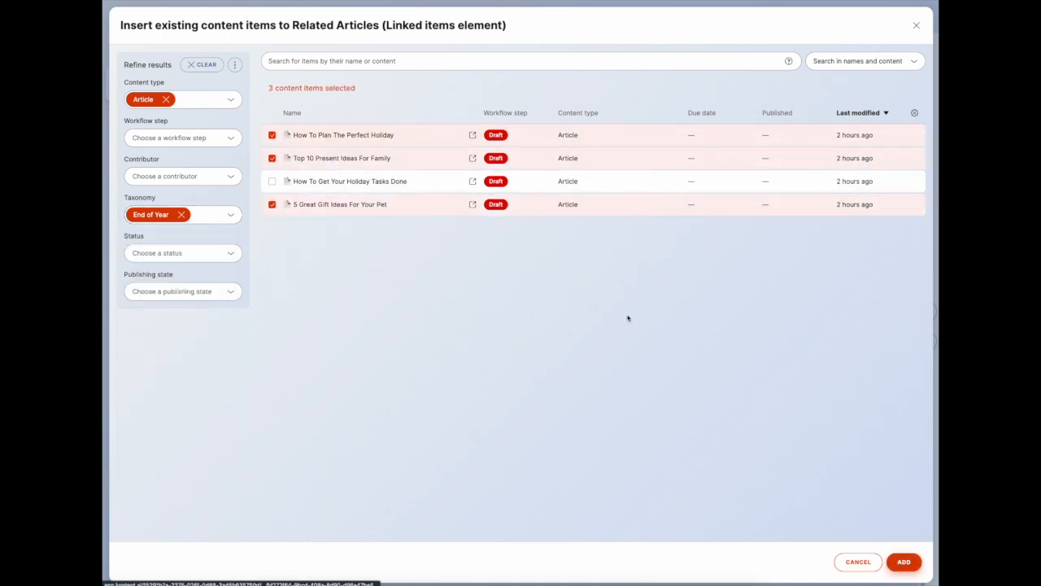
left_click(901, 561)
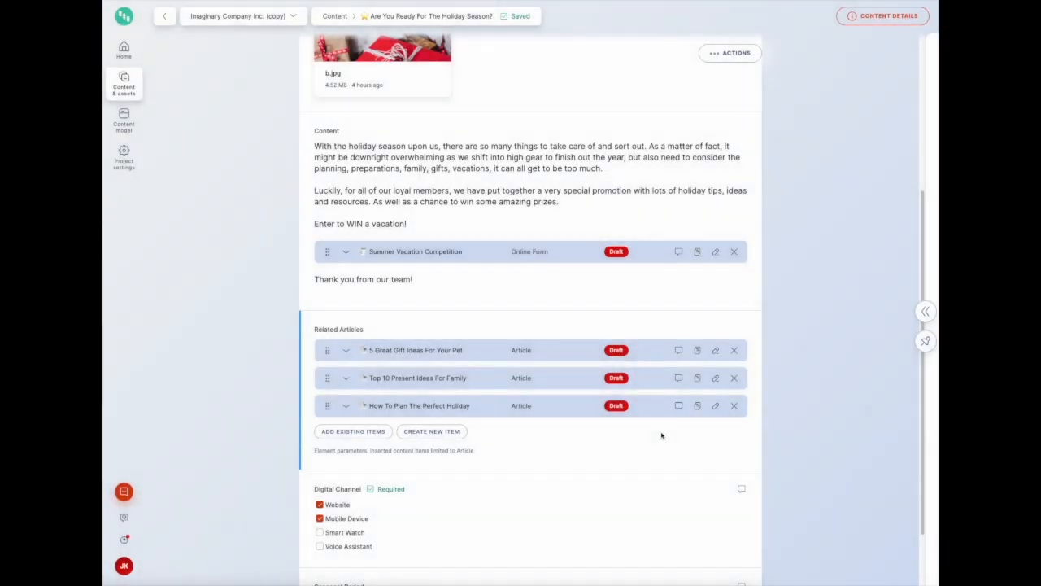
Tag the promotion with the End of Year seasonal period
scroll(597, 437, "down", 1)
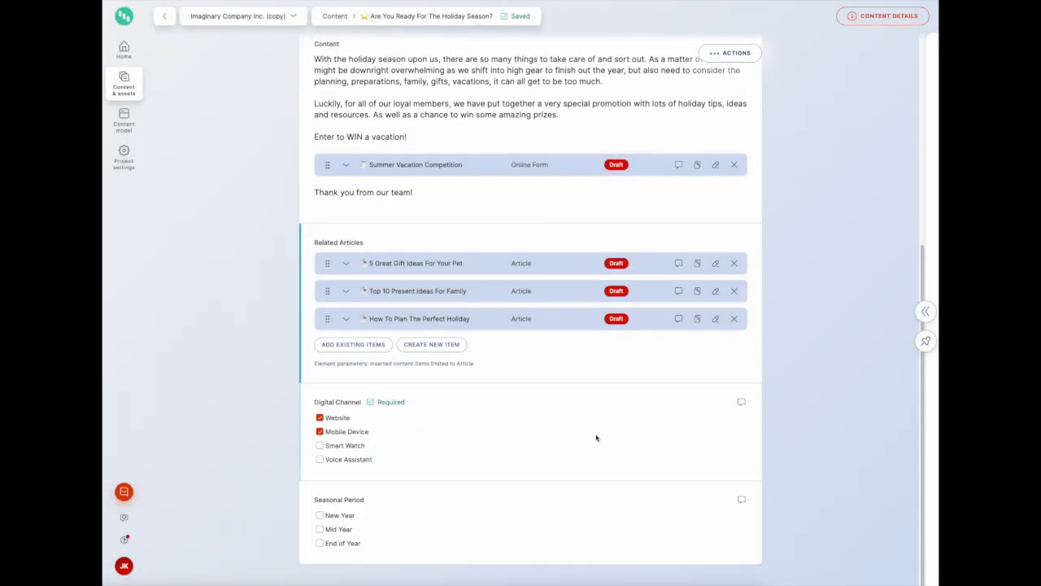
scroll(349, 318, "up", 4)
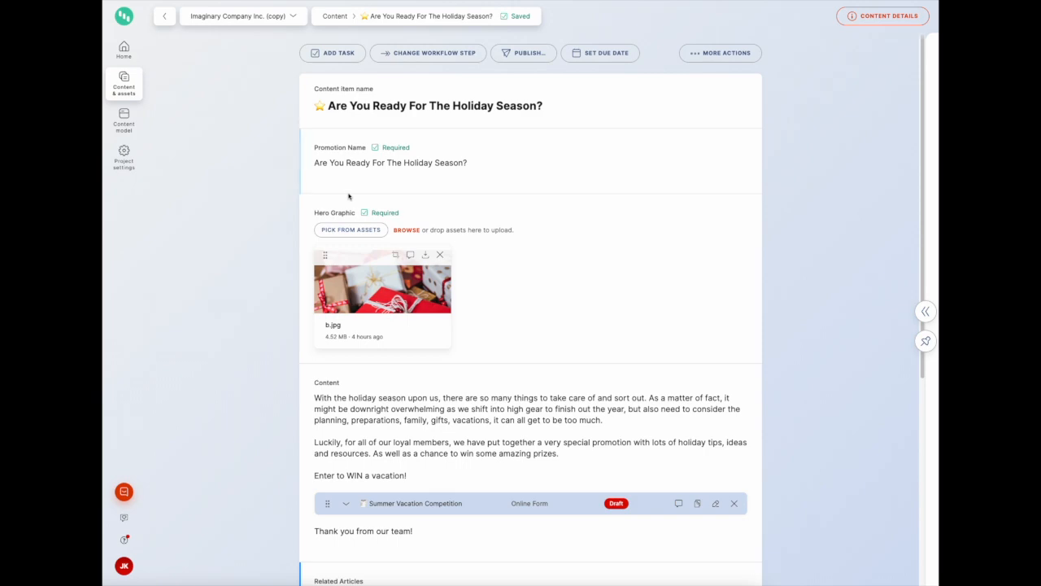
scroll(324, 328, "down", 4)
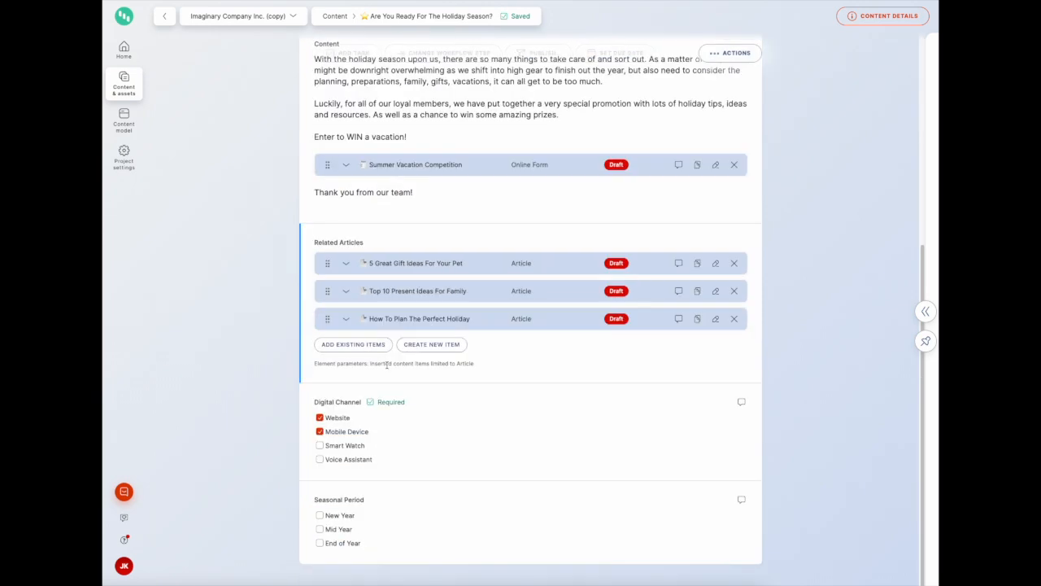
left_click(353, 546)
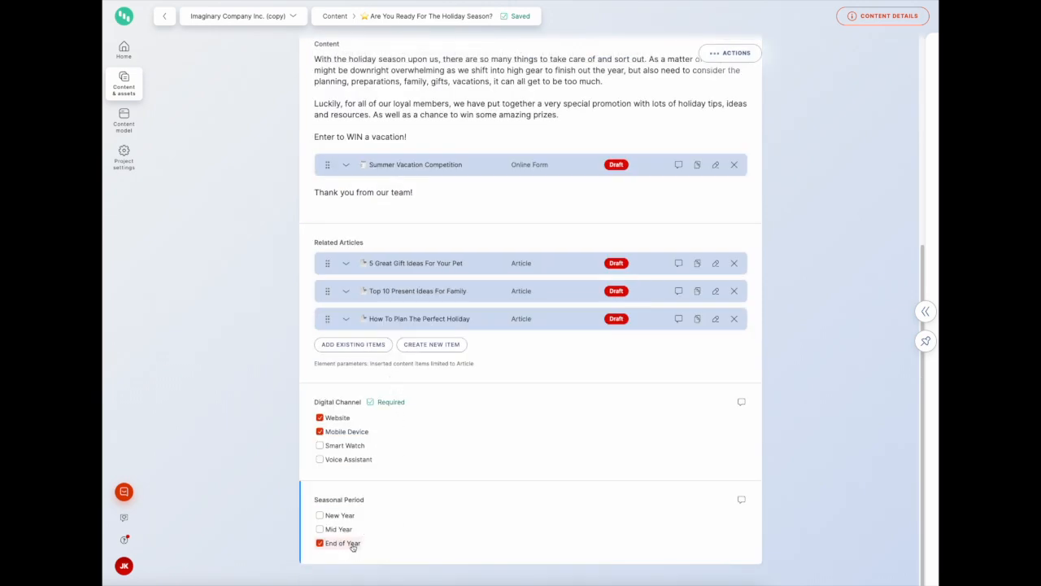
scroll(453, 477, "up", 4)
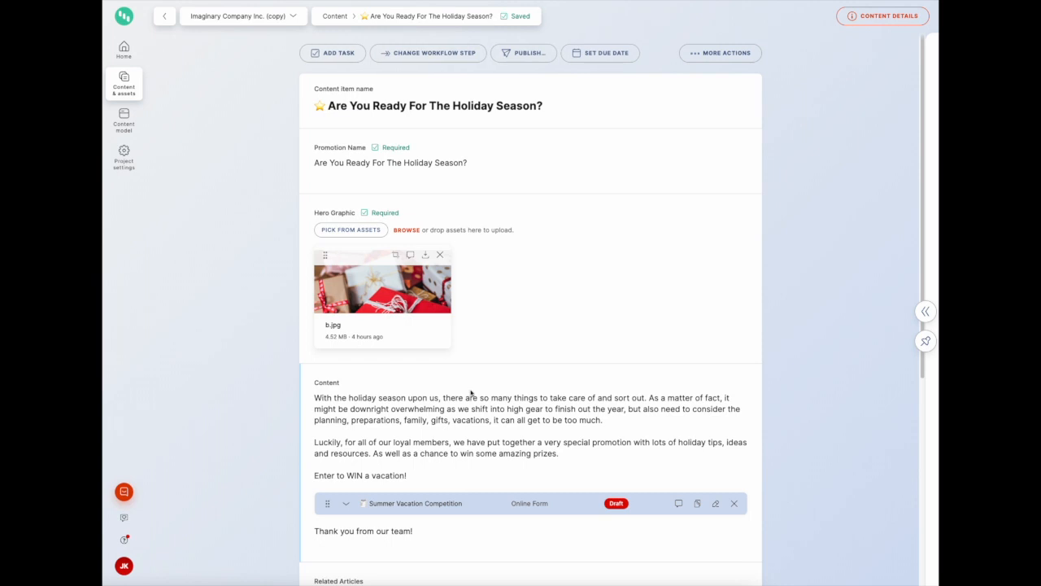